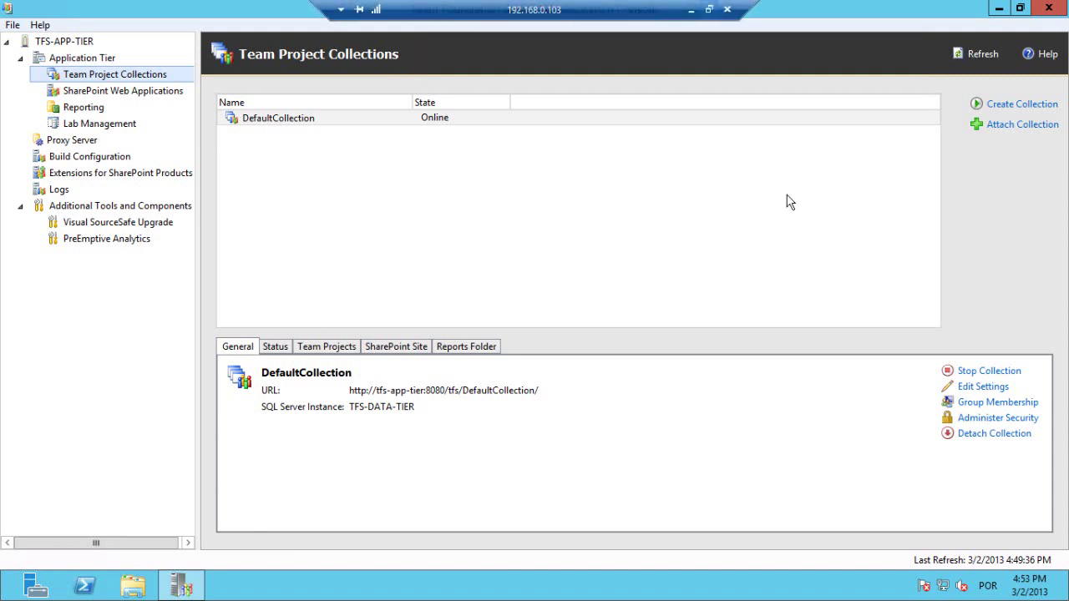
# Start a new team project collection and name it after its owner (…Collection)
pyautogui.click(1023, 107)
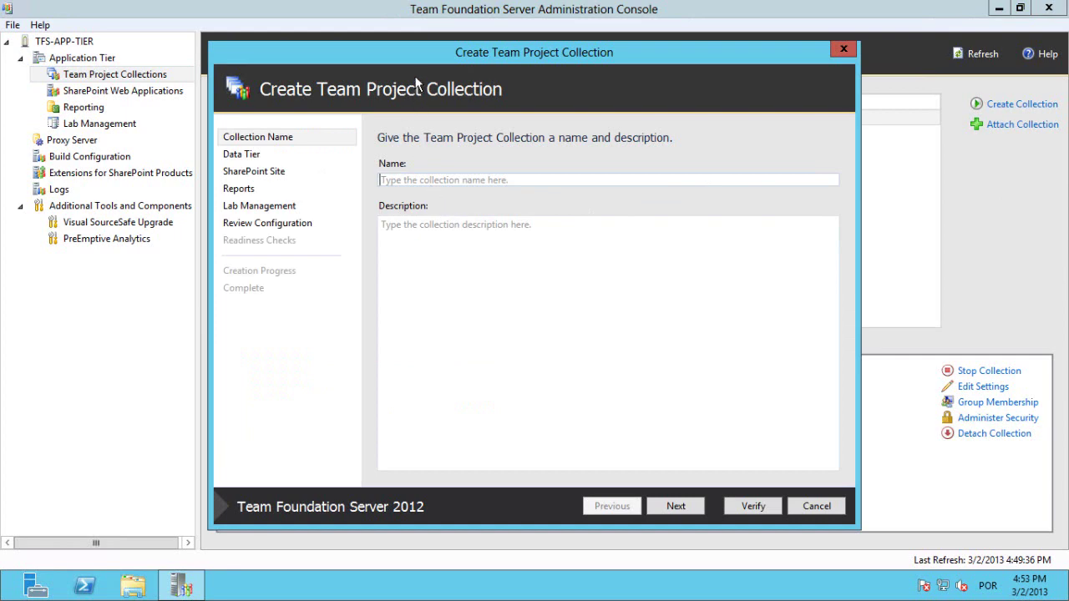
pyautogui.moveTo(413, 55); pyautogui.dragTo(394, 76)
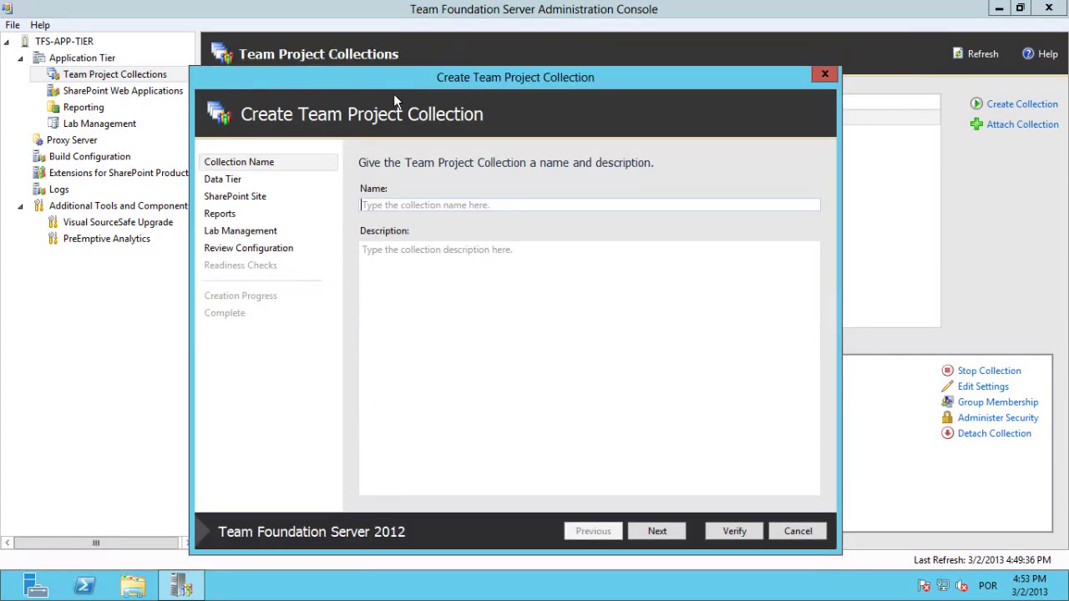
pyautogui.write('IE')
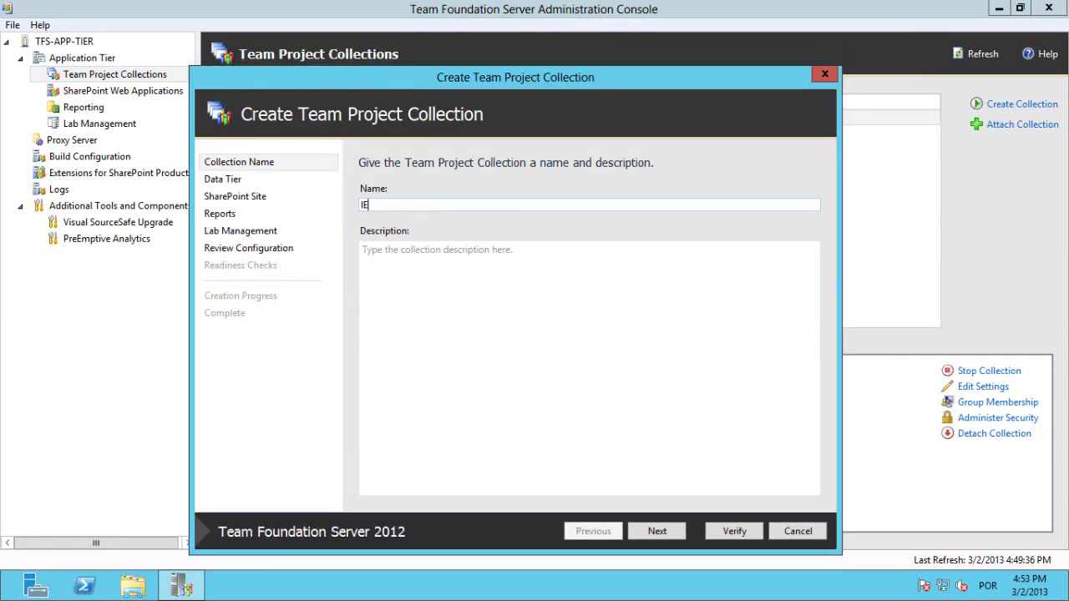
pyautogui.press('BackSpace')
pyautogui.press('BackSpace')
pyautogui.write('LeandroPradoCollecio')
pyautogui.press('BackSpace')
pyautogui.press('BackSpace')
pyautogui.write('tion')
# Describe the collection as the collection for the owner's projects ('Collection para os projetos do …')
pyautogui.click(501, 374)
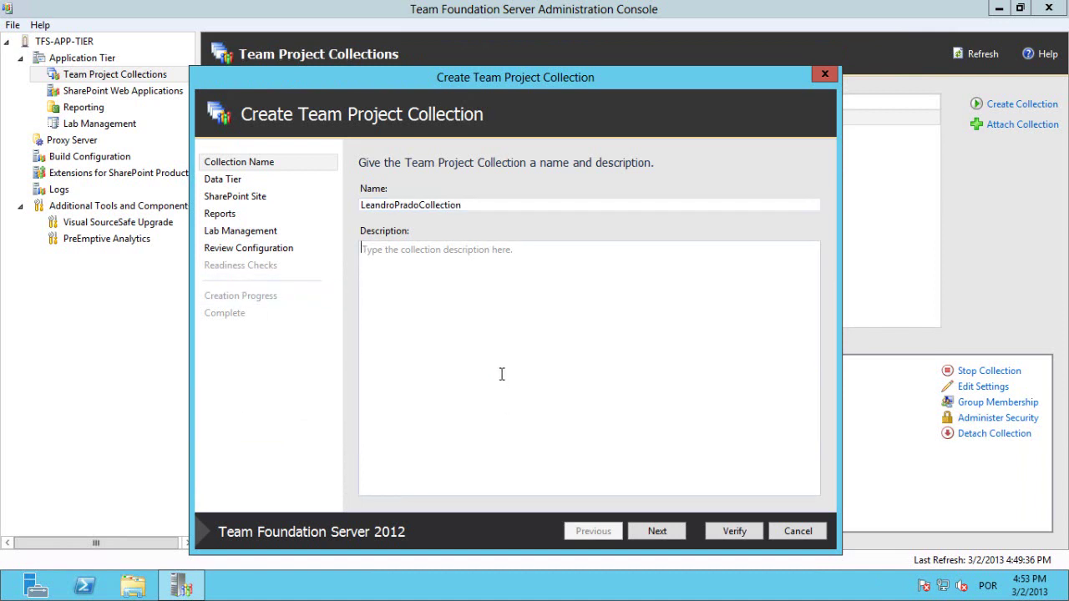
pyautogui.write('Colleciotn p')
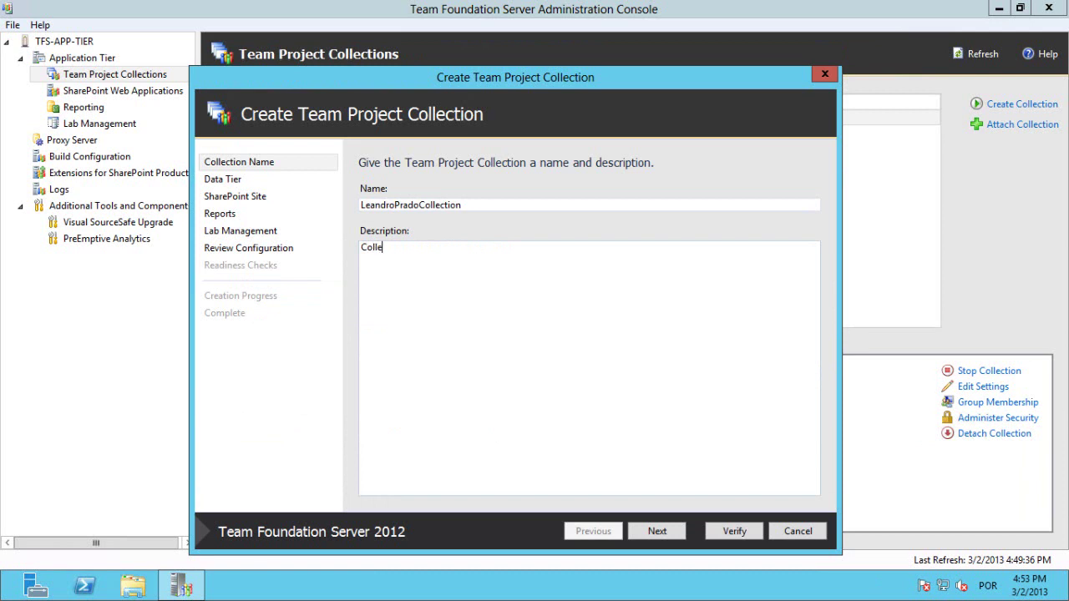
pyautogui.press('BackSpace')
pyautogui.press('BackSpace')
pyautogui.press('BackSpace')
pyautogui.press('BackSpace')
pyautogui.press('BackSpace')
pyautogui.press('BackSpace')
pyautogui.write('tion para os projetos do Leandro Prado')
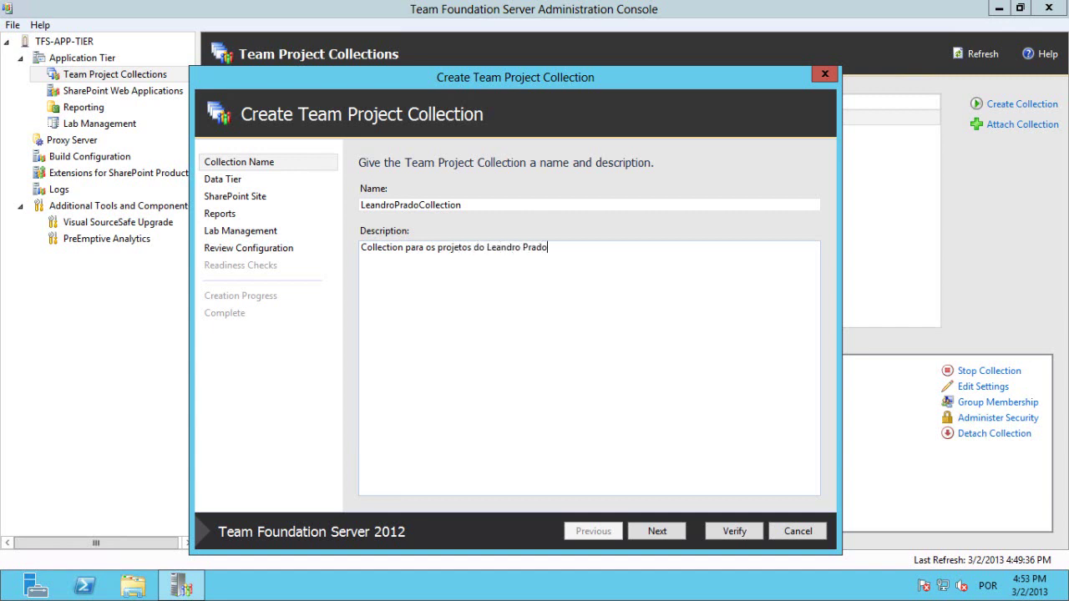
pyautogui.click(658, 535)
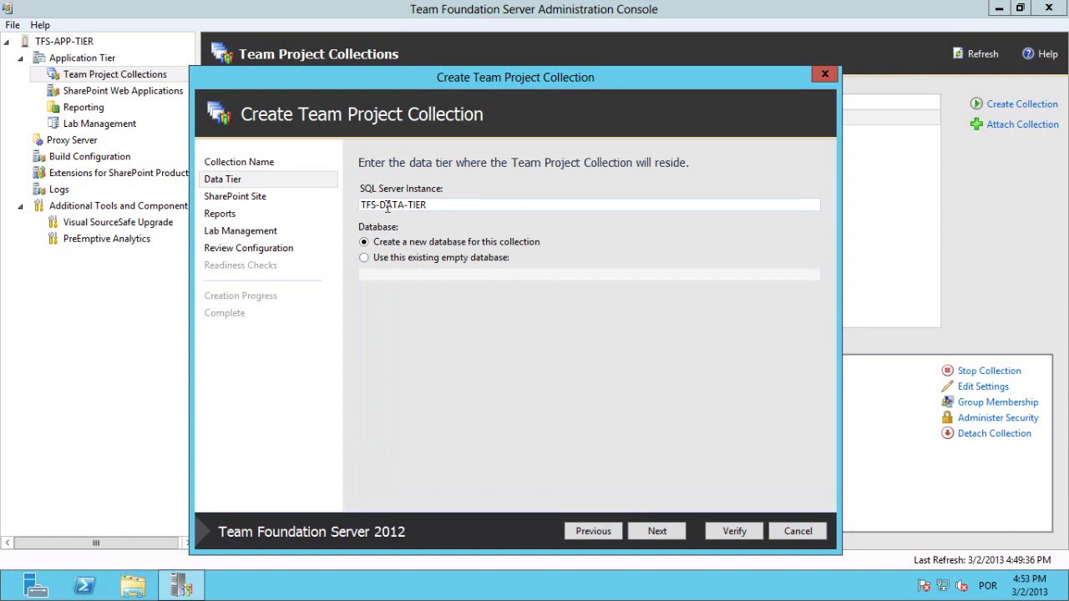
pyautogui.moveTo(448, 205); pyautogui.dragTo(316, 211)
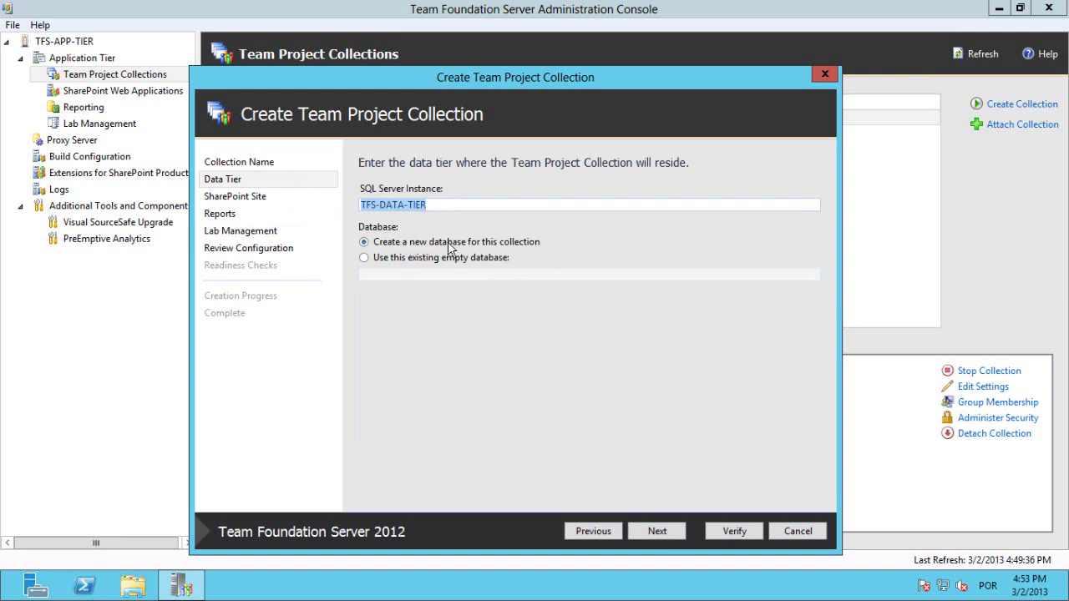
pyautogui.click(650, 533)
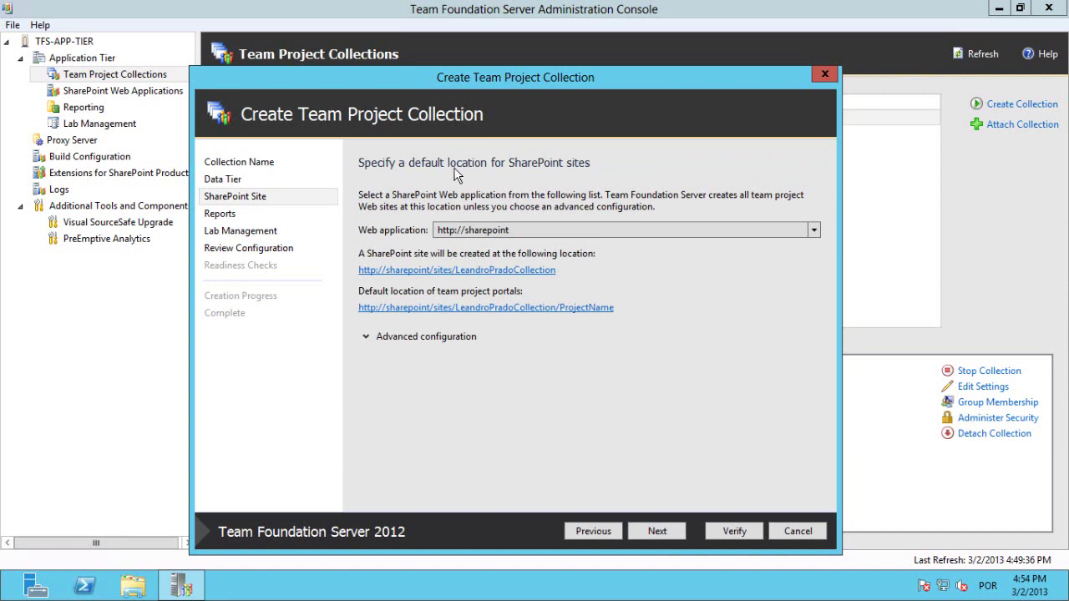
pyautogui.click(814, 231)
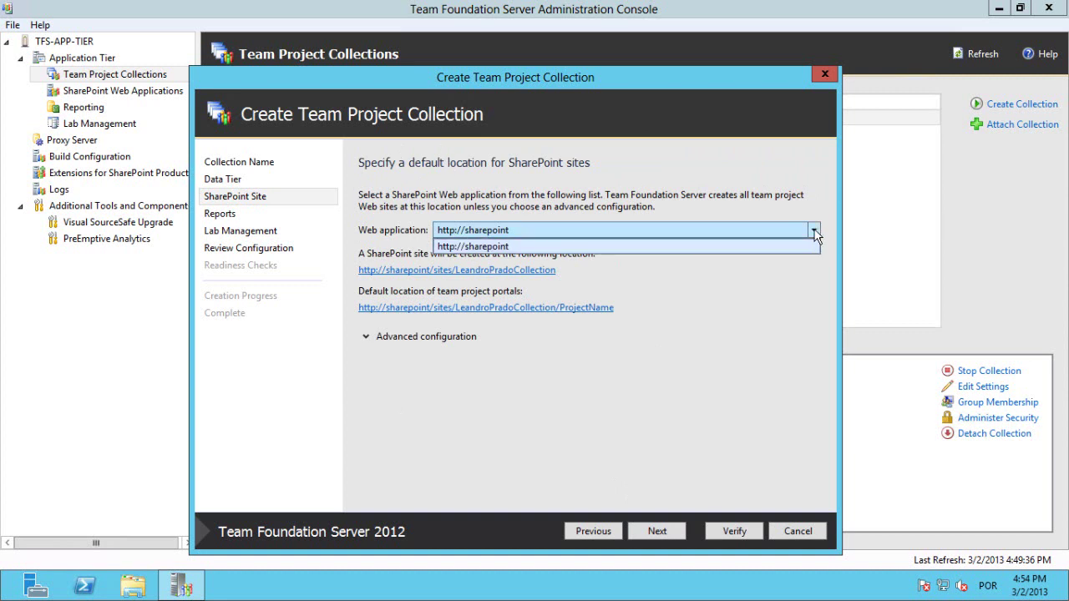
pyautogui.click(800, 246)
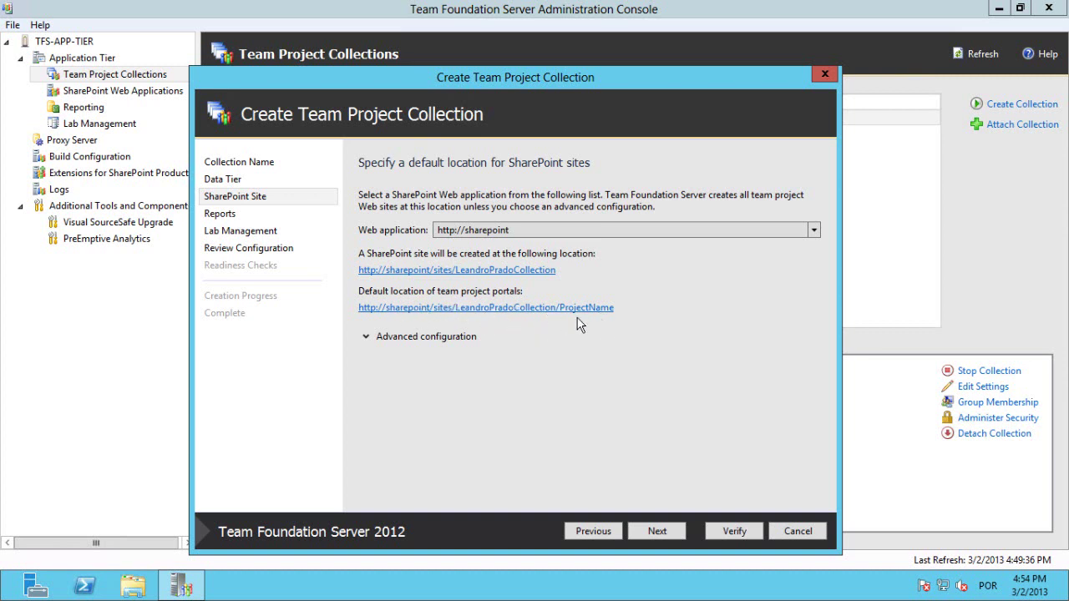
pyautogui.click(668, 535)
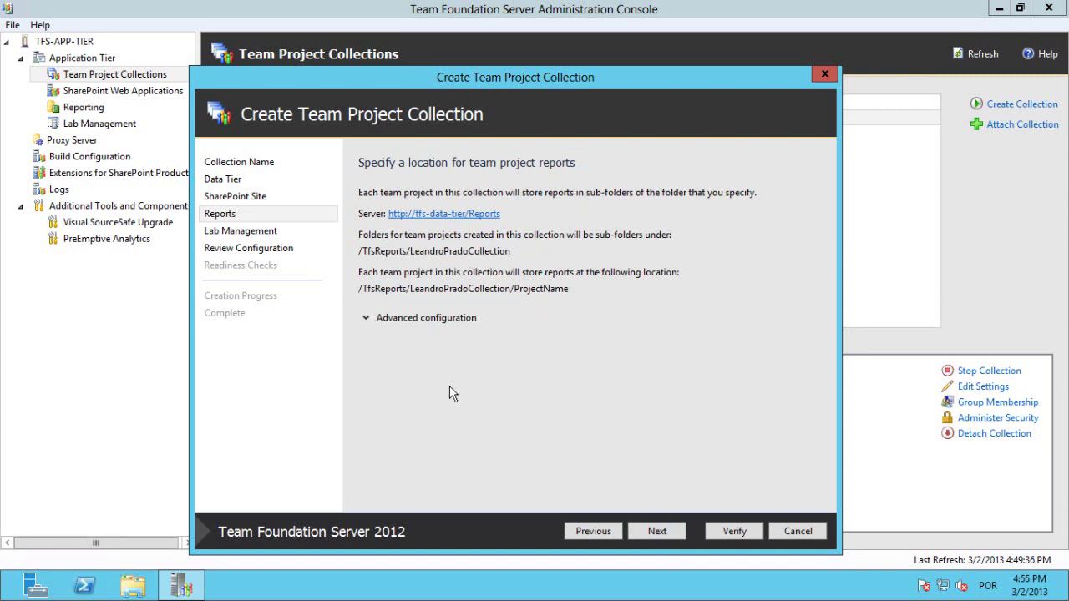
# Accept the Reports and Lab Management defaults and run Verify so all three readiness checks pass
pyautogui.click(668, 535)
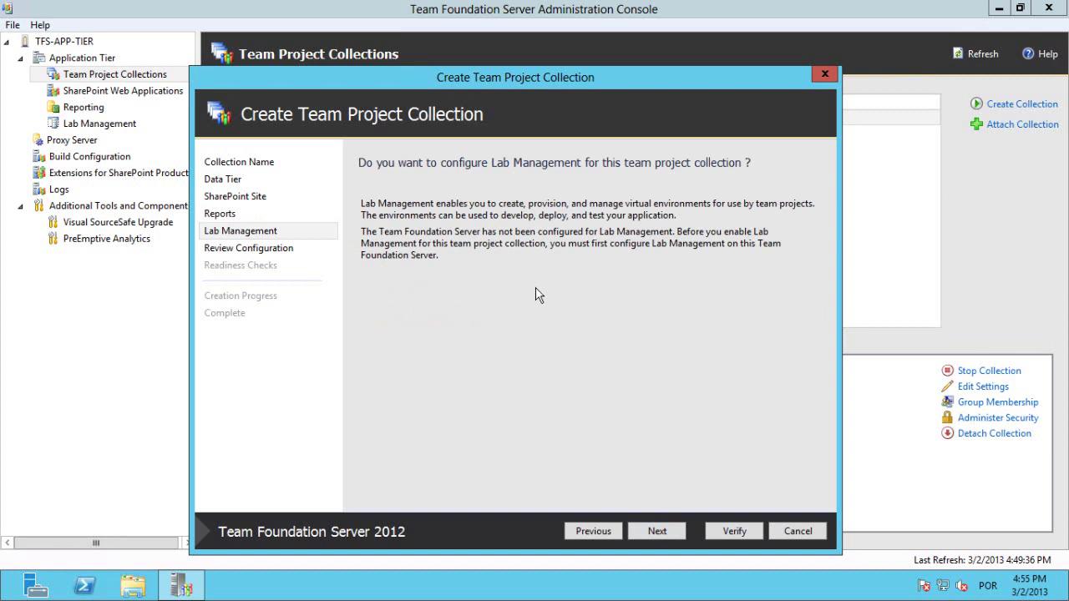
pyautogui.click(657, 532)
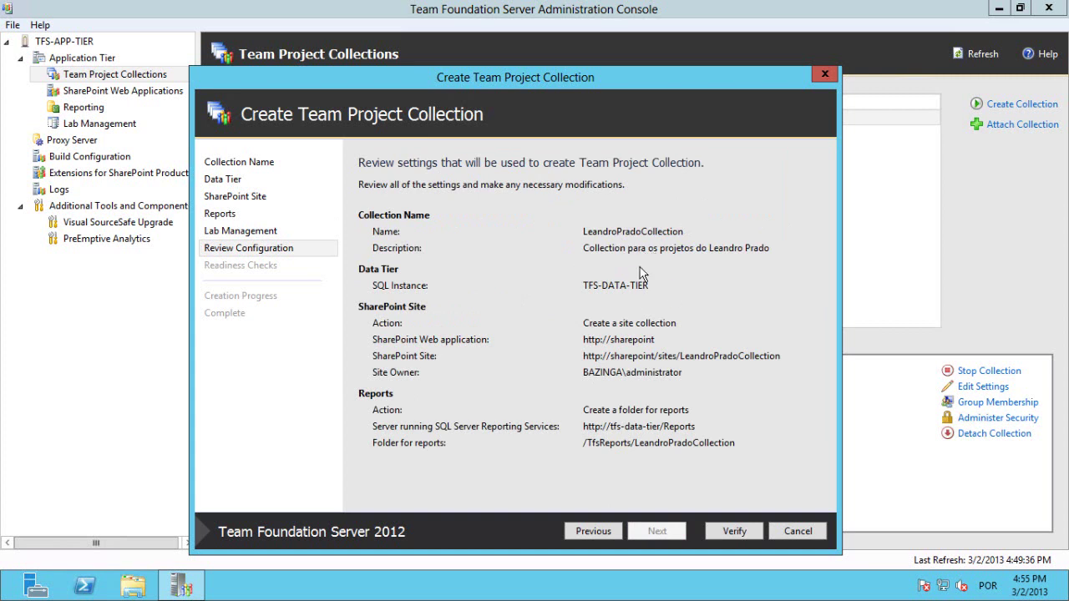
pyautogui.click(734, 532)
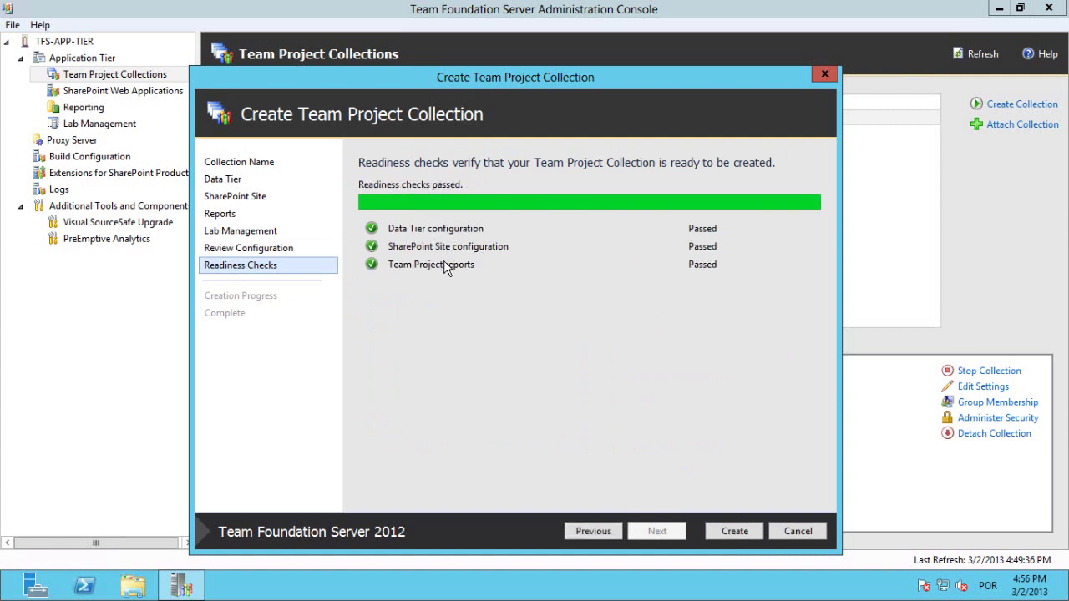
# Create the collection and wait until all 11 components show Complete
pyautogui.click(734, 529)
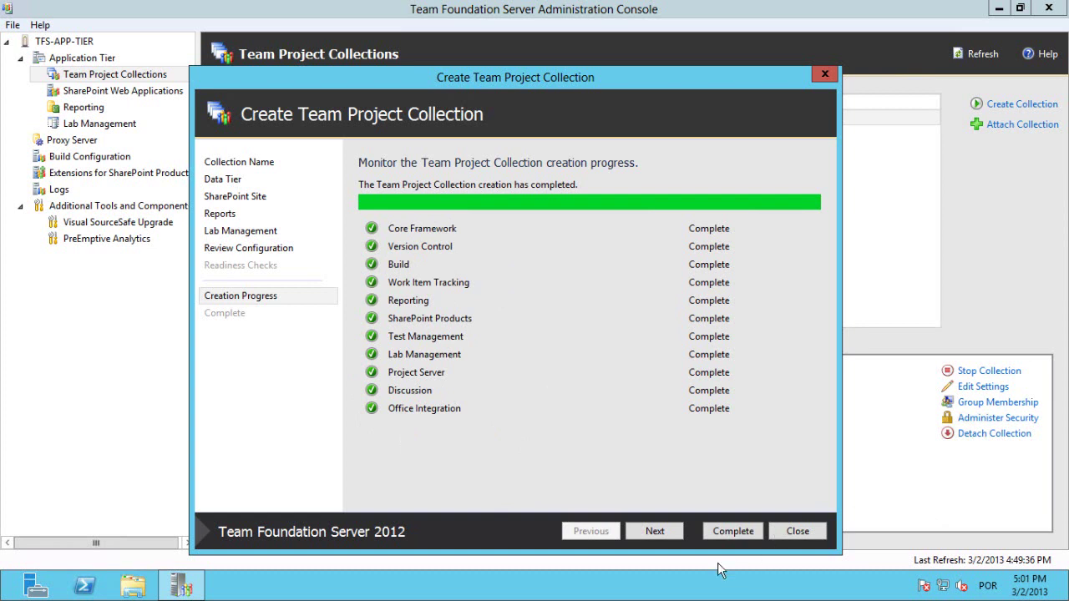
# Close the finished wizard and confirm the new collection is Online with no team projects
pyautogui.click(656, 532)
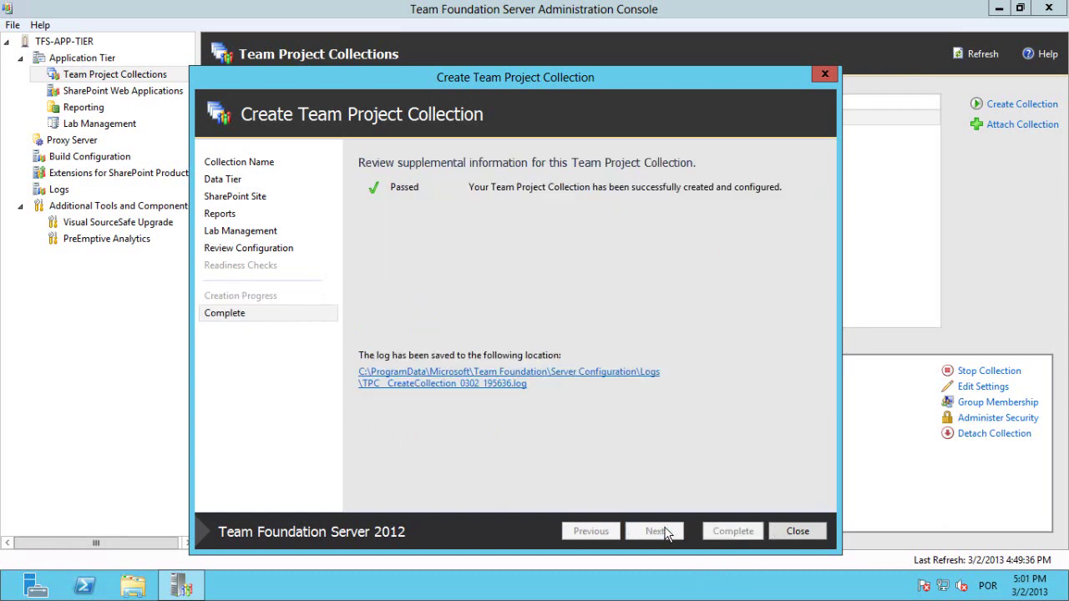
pyautogui.click(796, 532)
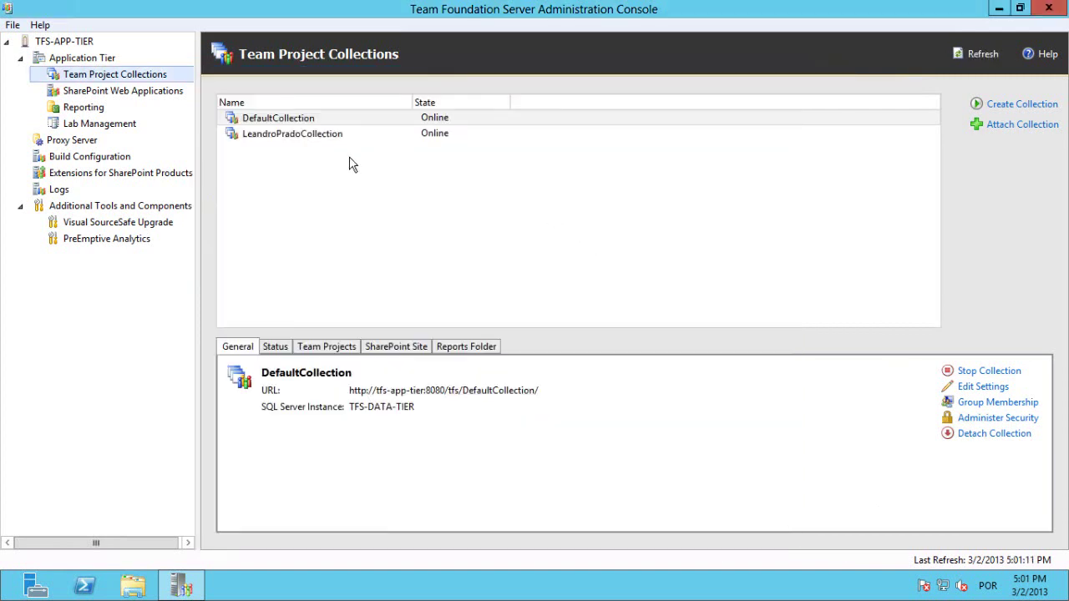
pyautogui.click(271, 137)
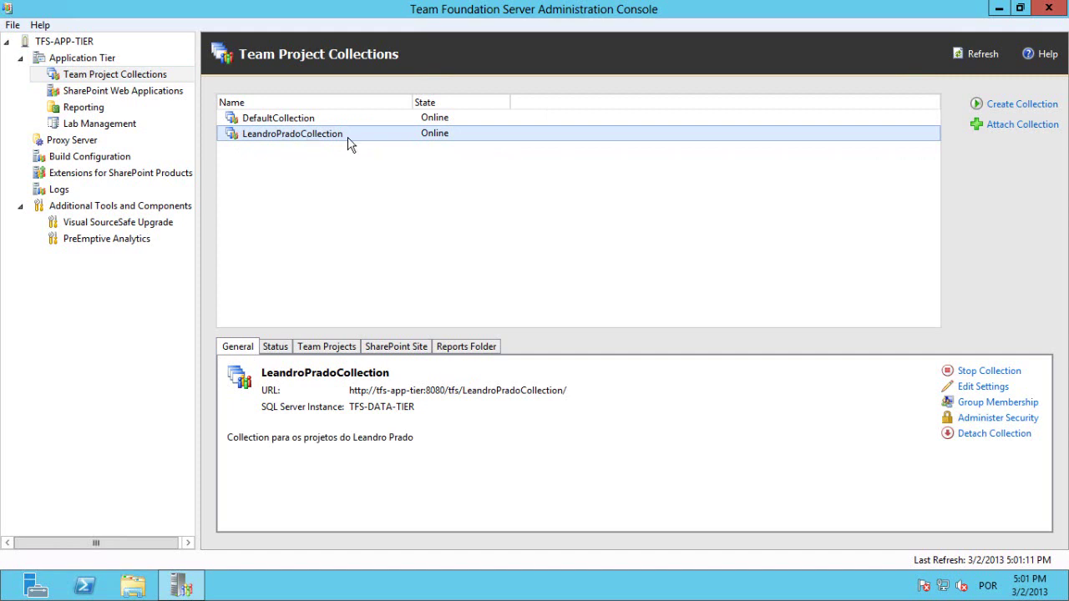
pyautogui.click(336, 353)
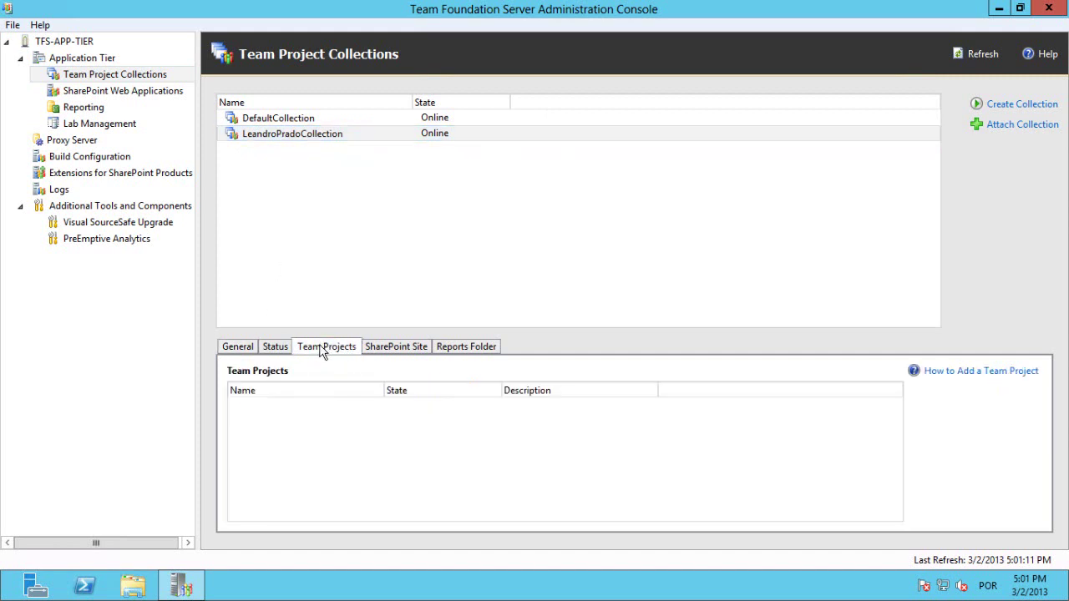
pyautogui.click(315, 136)
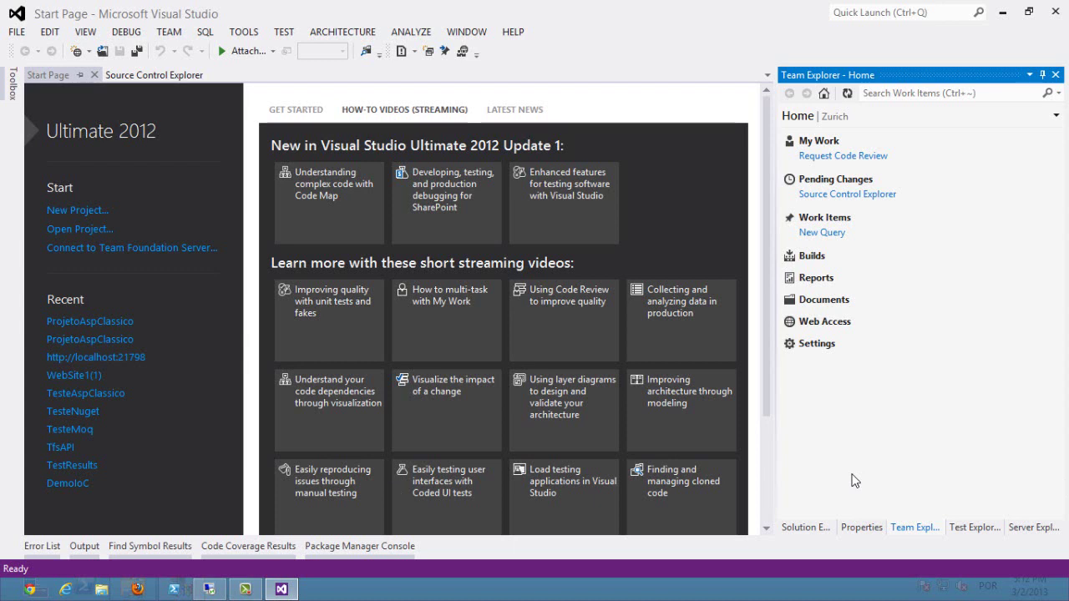
# From Team Explorer, reach Connect to Team Foundation Server and its Add/Remove servers list
pyautogui.click(818, 127)
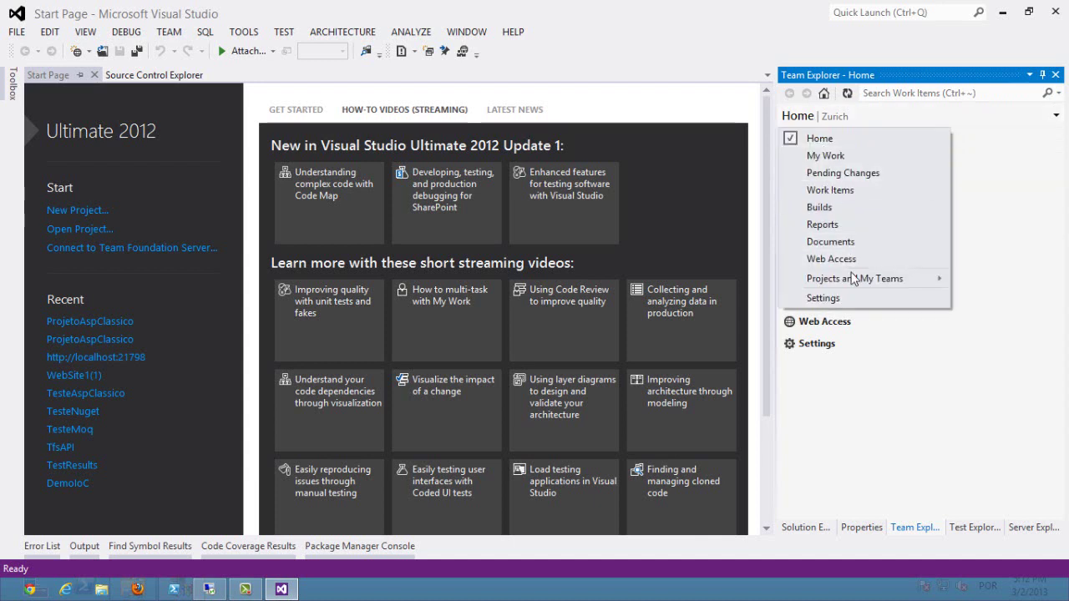
pyautogui.moveTo(854, 278)
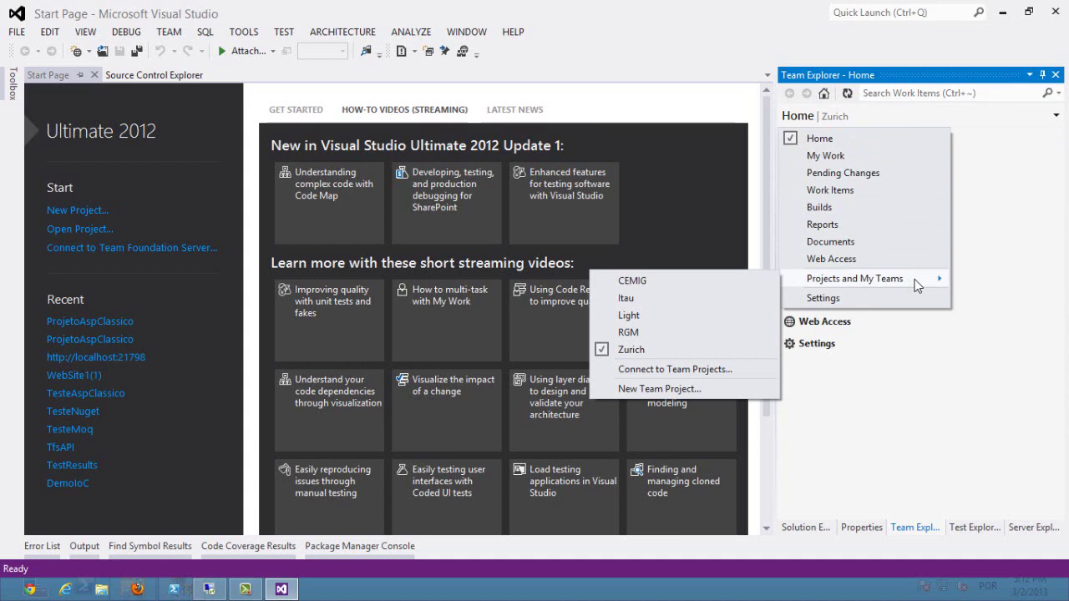
pyautogui.click(710, 371)
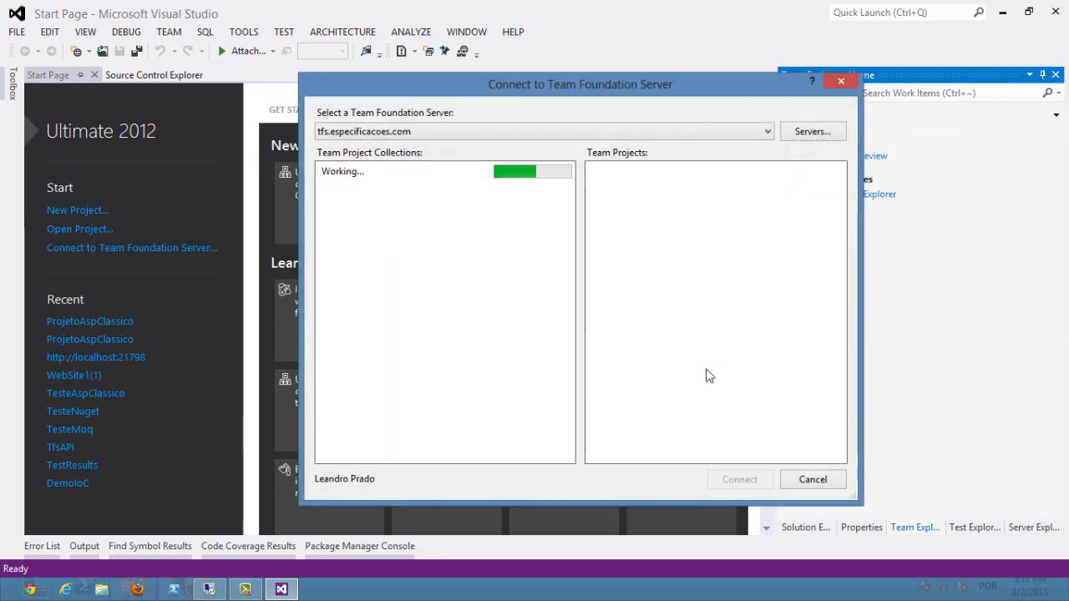
pyautogui.click(767, 132)
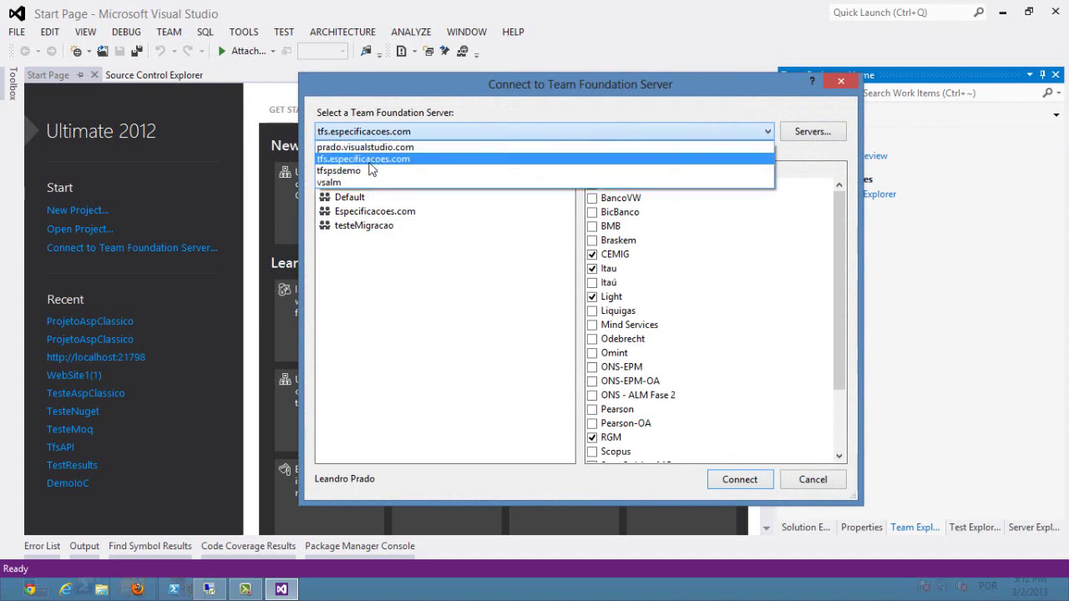
pyautogui.click(373, 350)
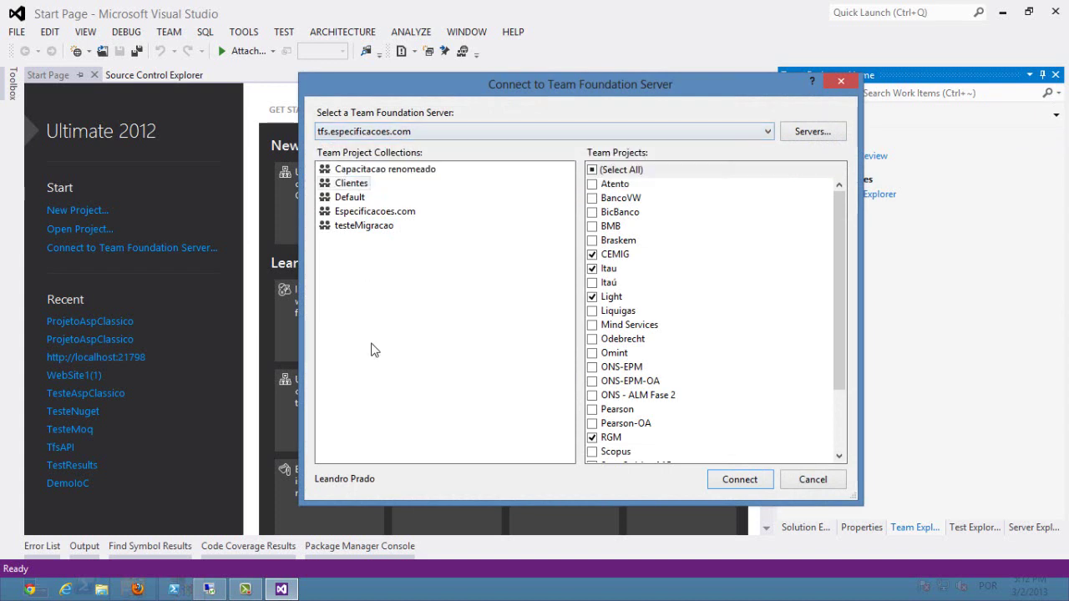
pyautogui.click(815, 134)
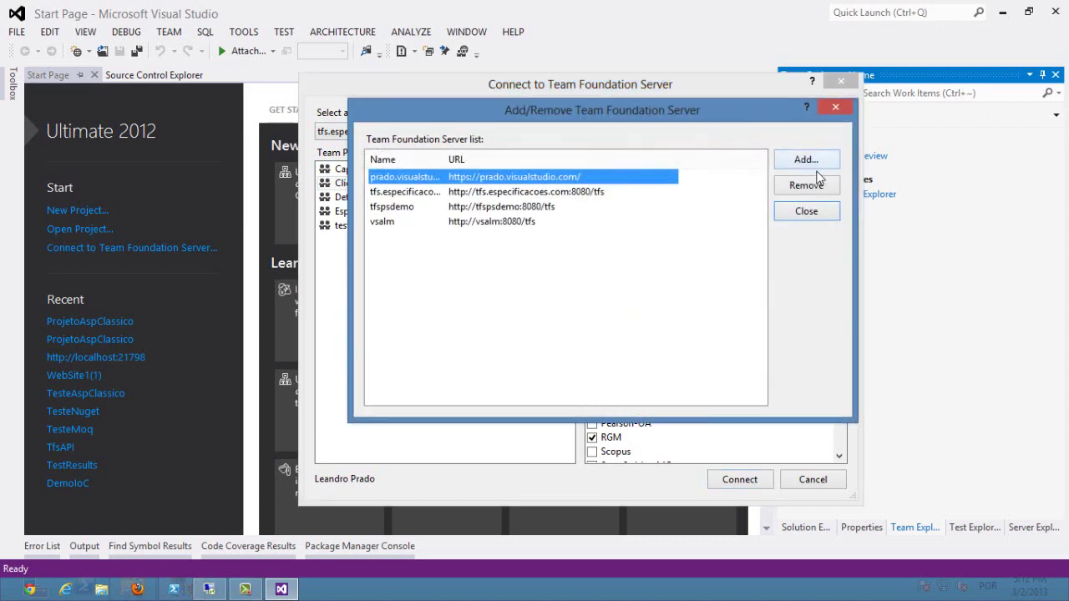
# Add a server entry named tfs-app-tier, keeping path tfs, port 8080 and HTTP
pyautogui.click(814, 164)
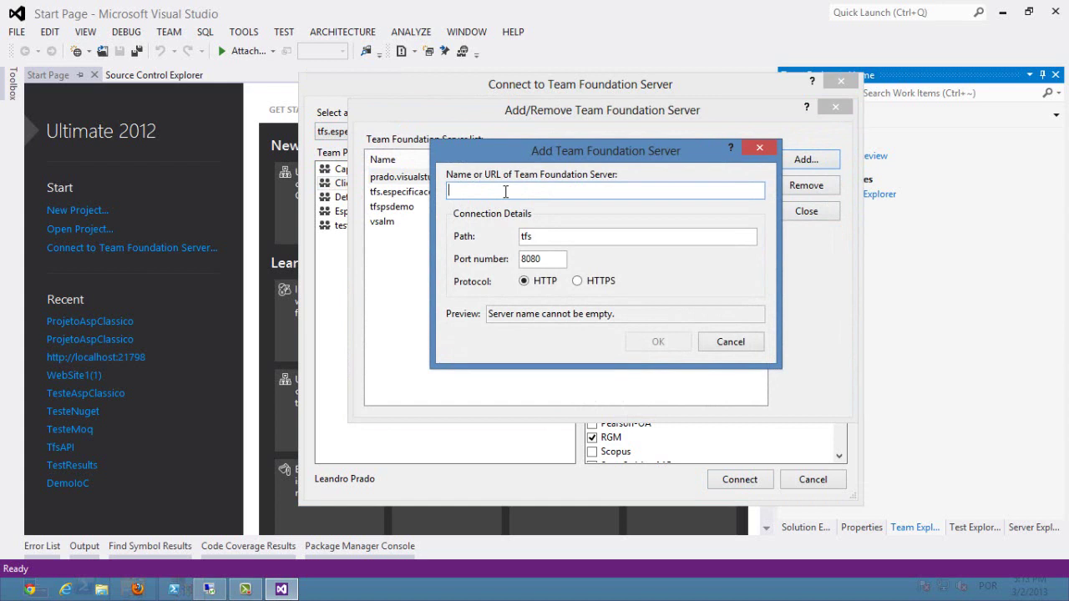
pyautogui.write('tf')
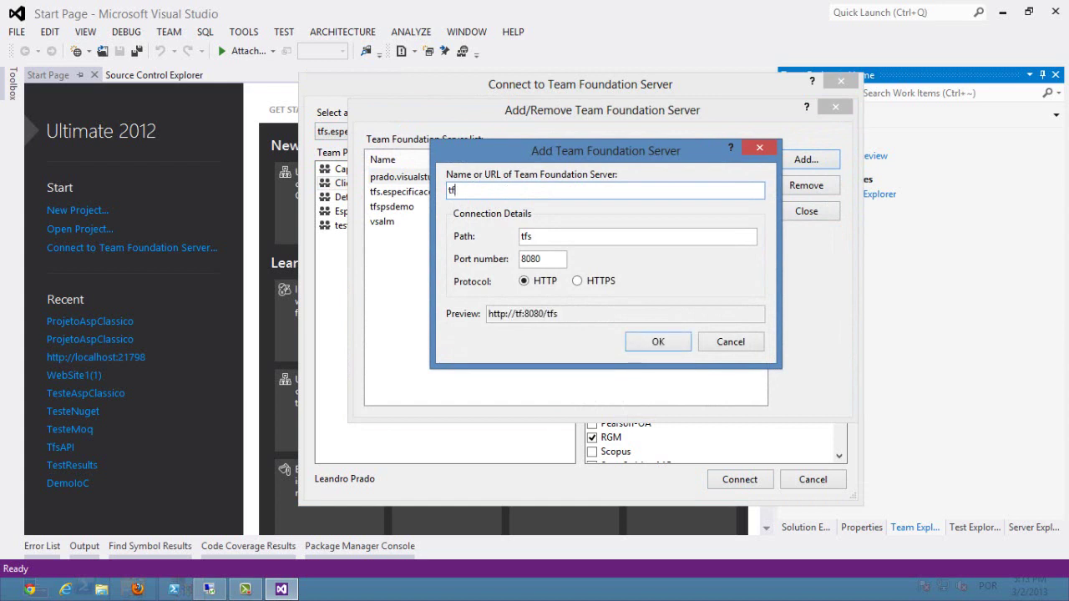
pyautogui.write('s-app-tier')
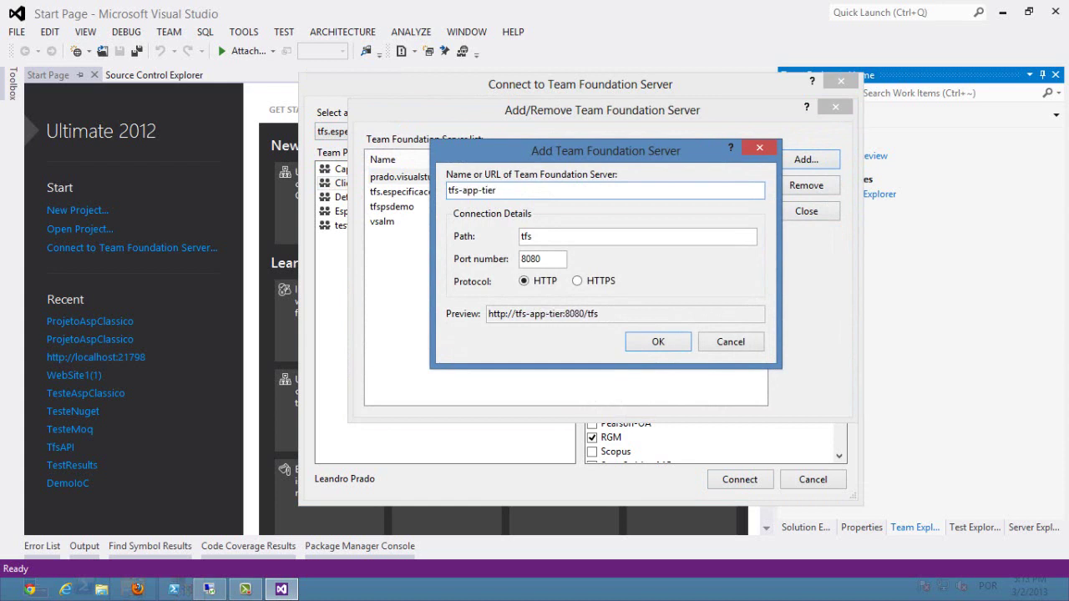
pyautogui.click(528, 232)
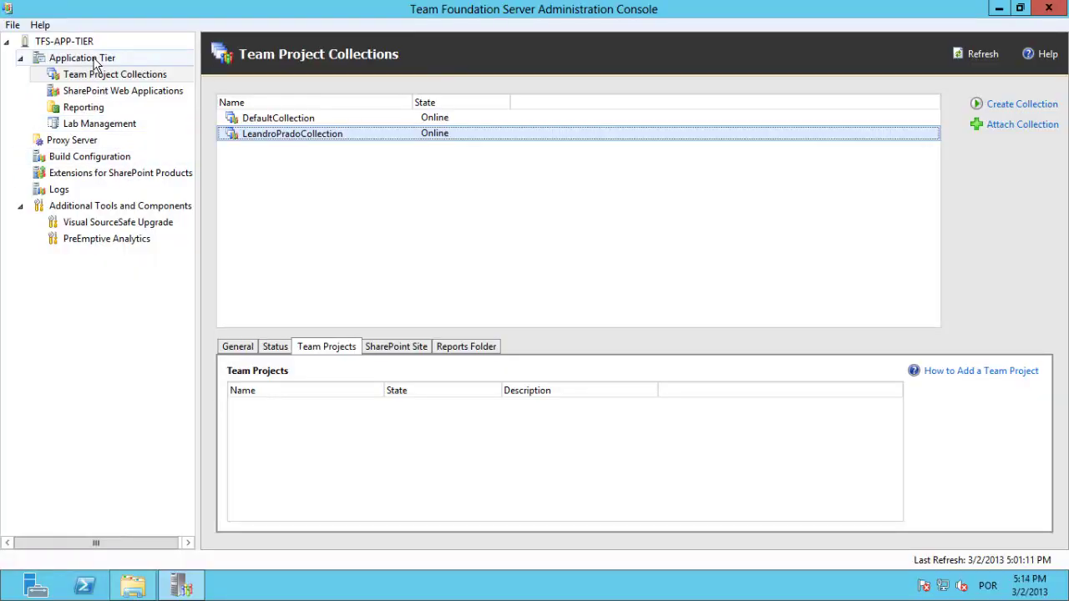
pyautogui.click(94, 60)
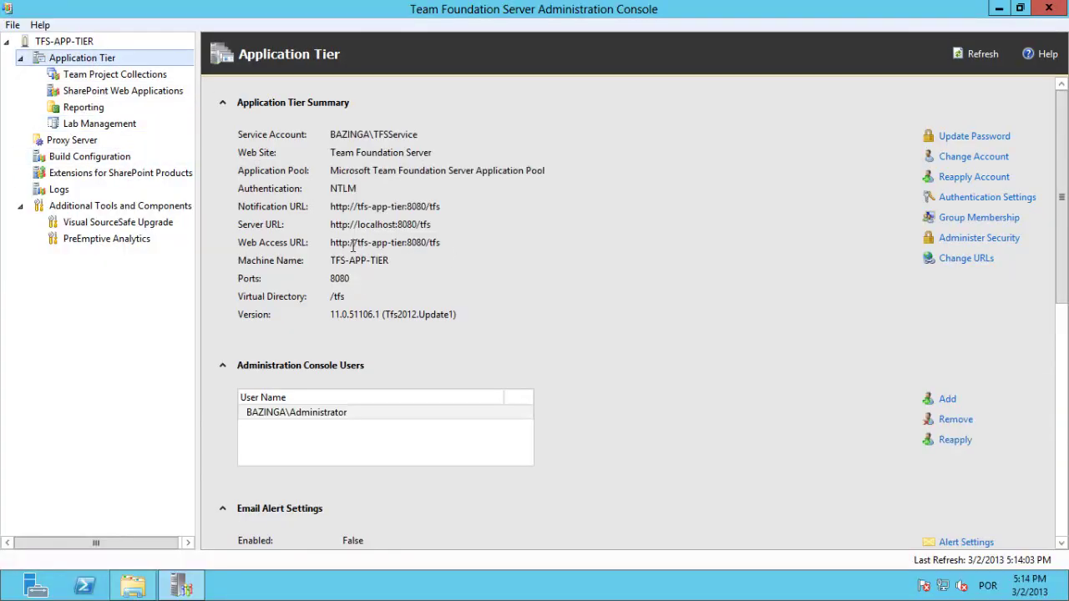
pyautogui.click(334, 247)
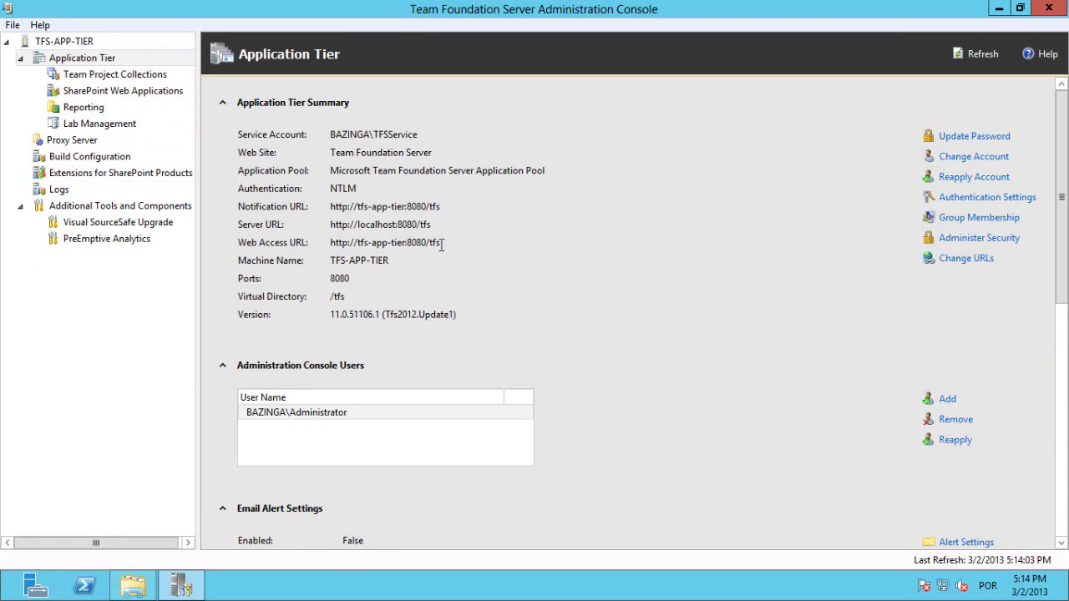
pyautogui.moveTo(441, 243); pyautogui.dragTo(329, 243)
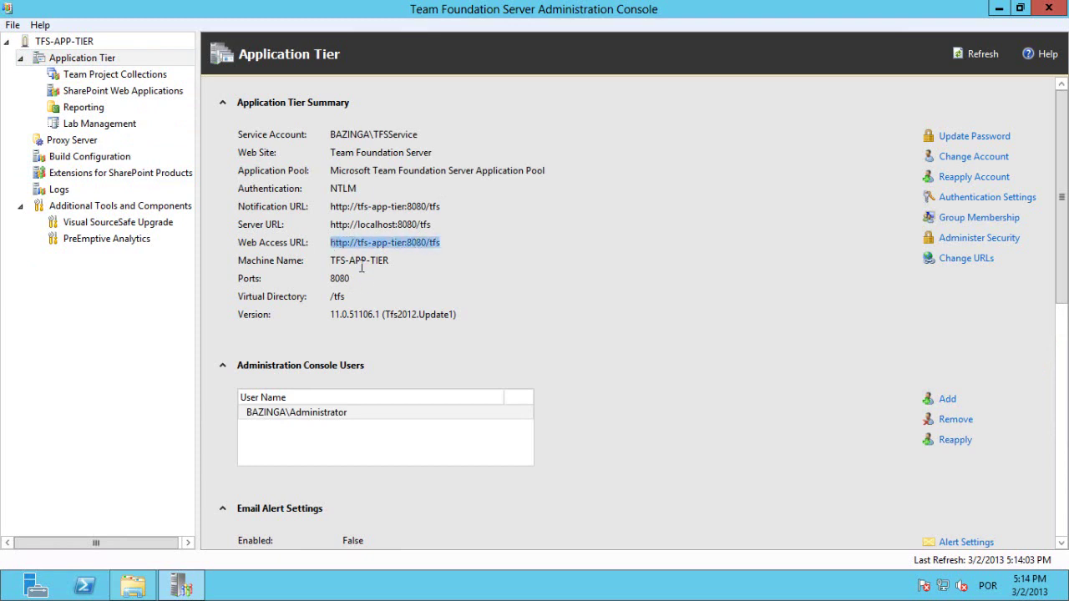
pyautogui.hotkey('ctrl', 'c')
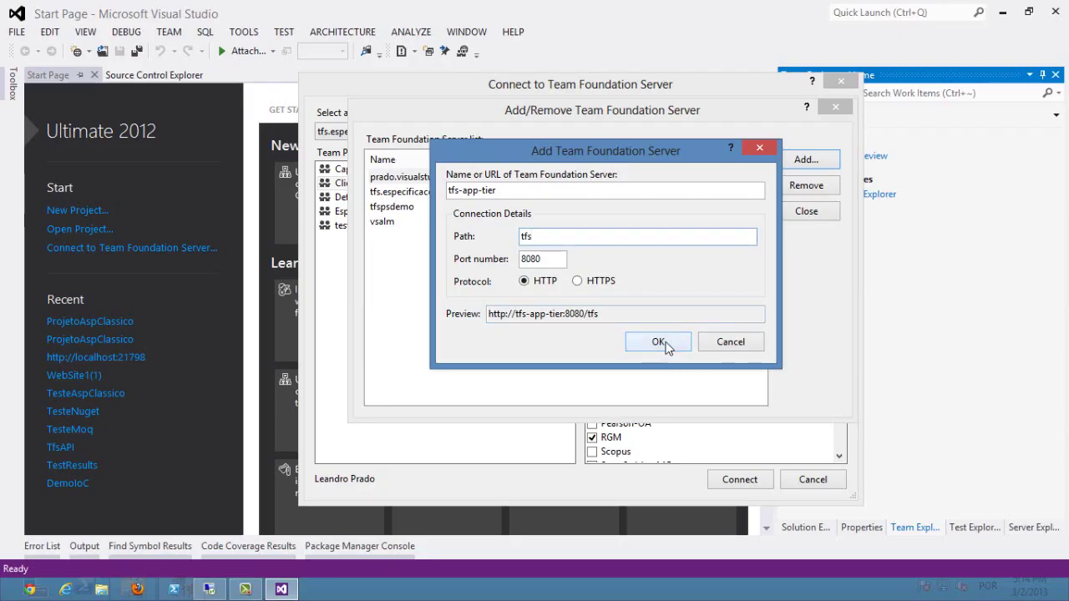
# Confirm the tfs-app-tier server entry and close the server list
pyautogui.click(659, 342)
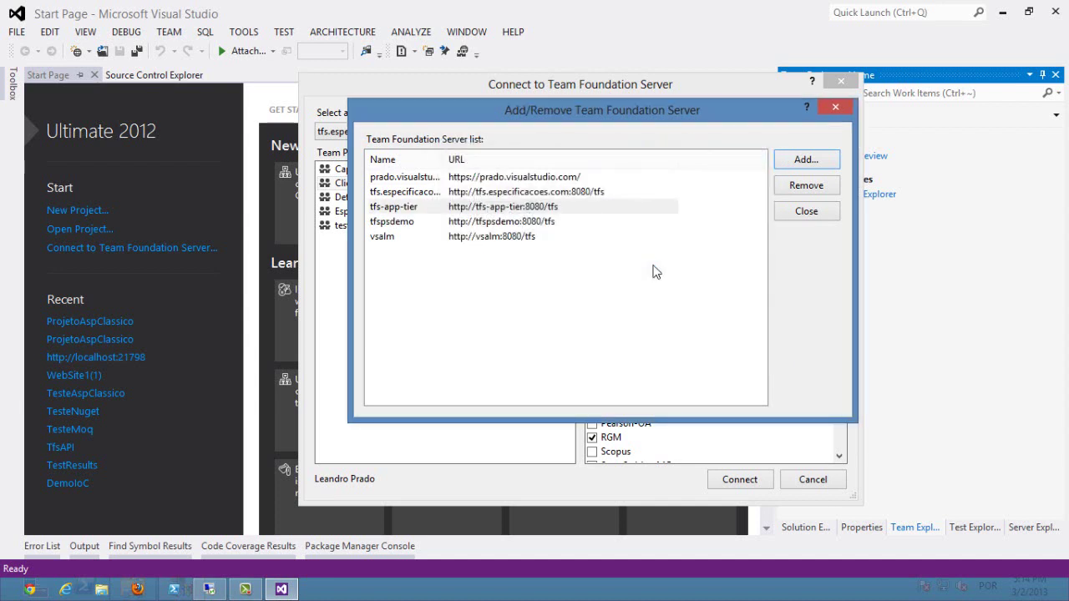
pyautogui.click(486, 208)
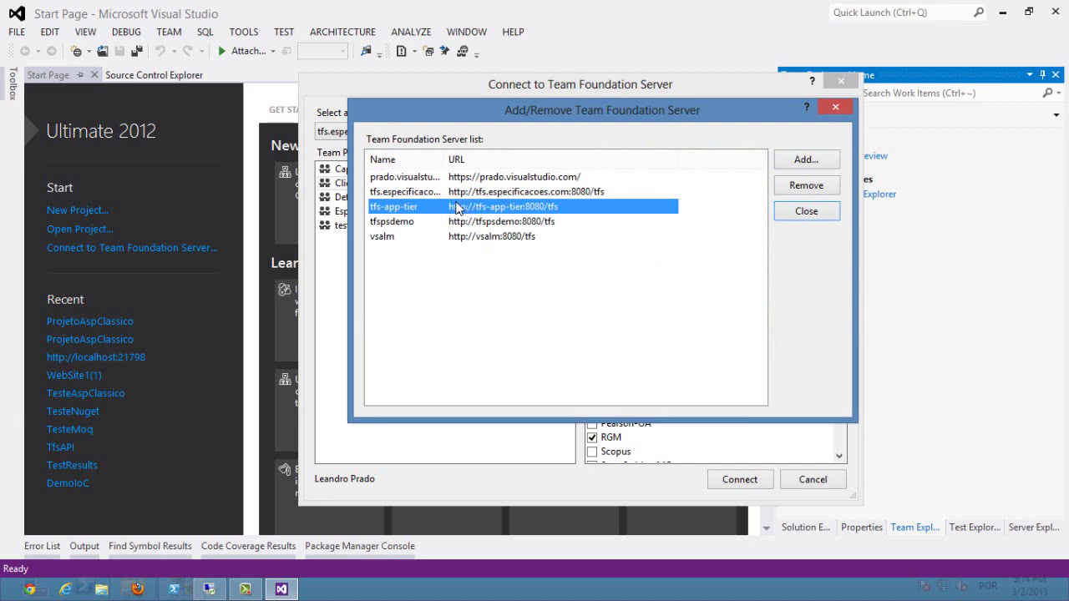
pyautogui.click(807, 212)
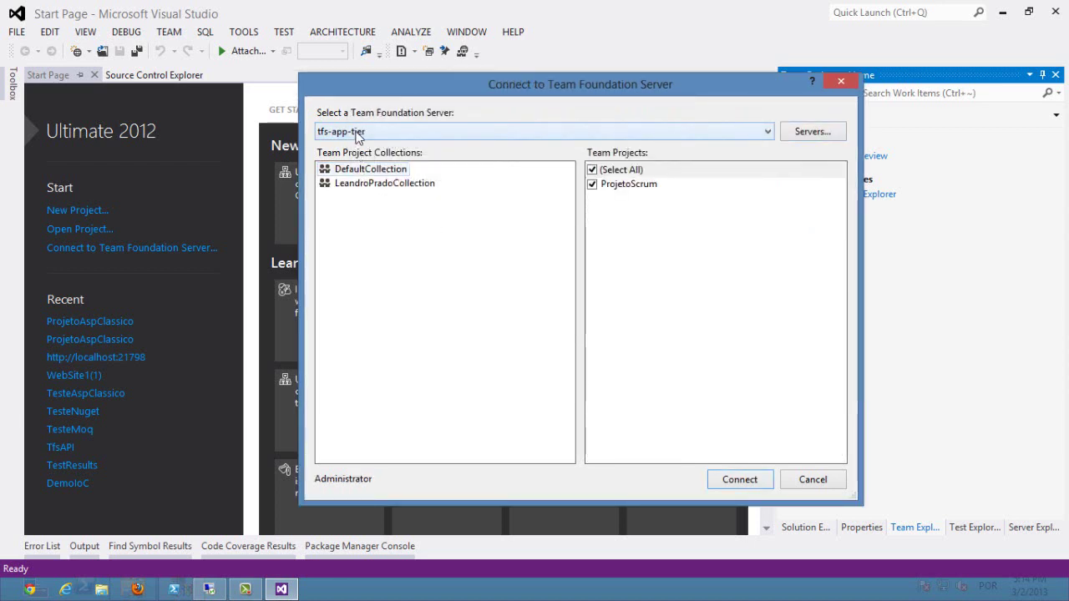
# Connect Team Explorer to tfs-app-tier's new personal collection, confirming the collection switch
pyautogui.click(356, 136)
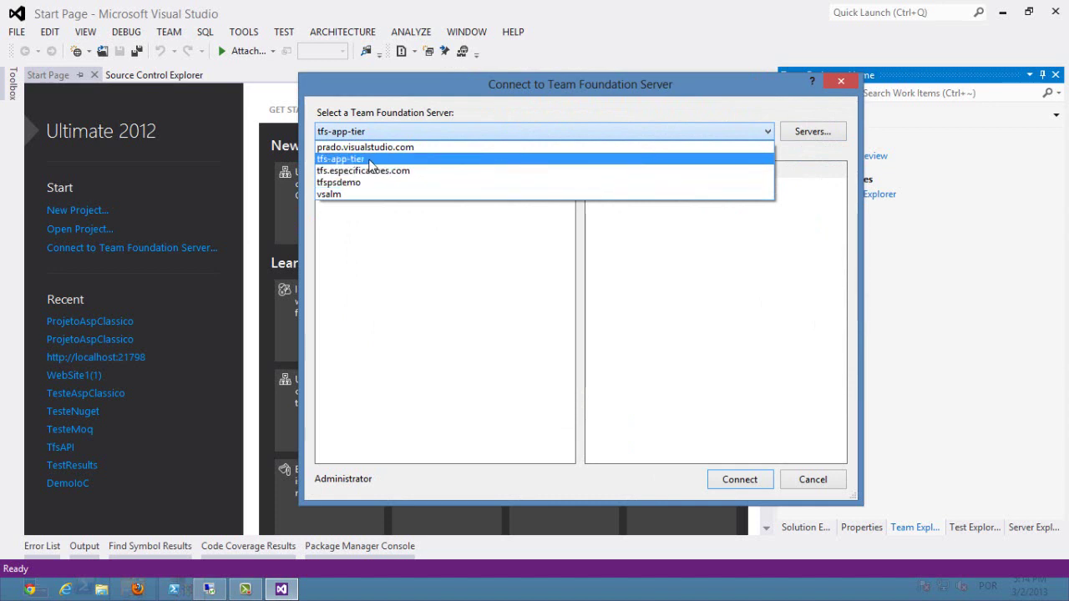
pyautogui.click(372, 159)
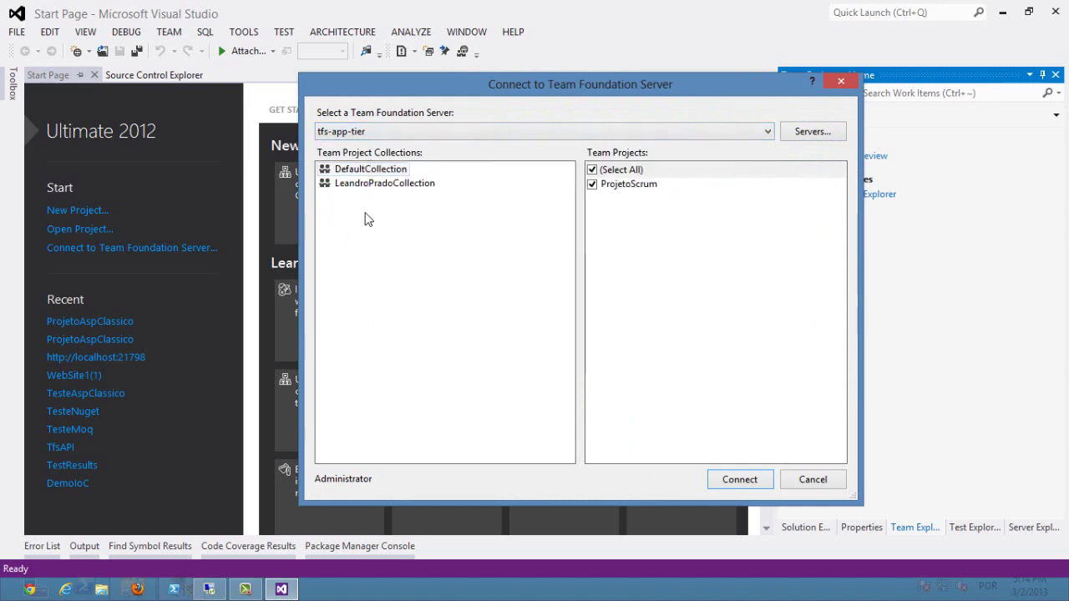
pyautogui.click(362, 185)
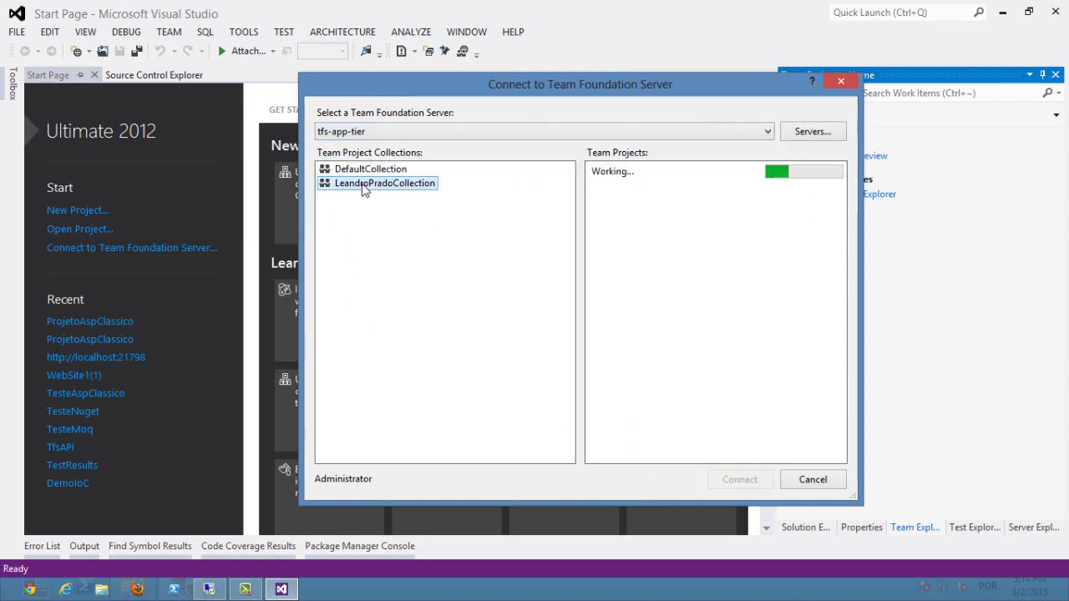
pyautogui.click(366, 171)
pyautogui.click(366, 186)
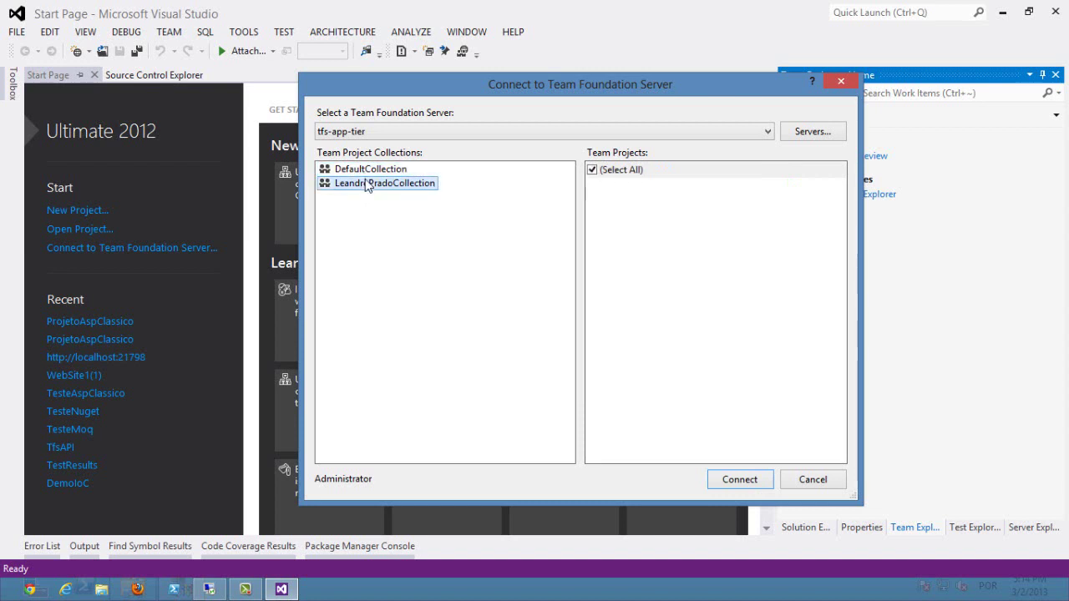
pyautogui.click(369, 172)
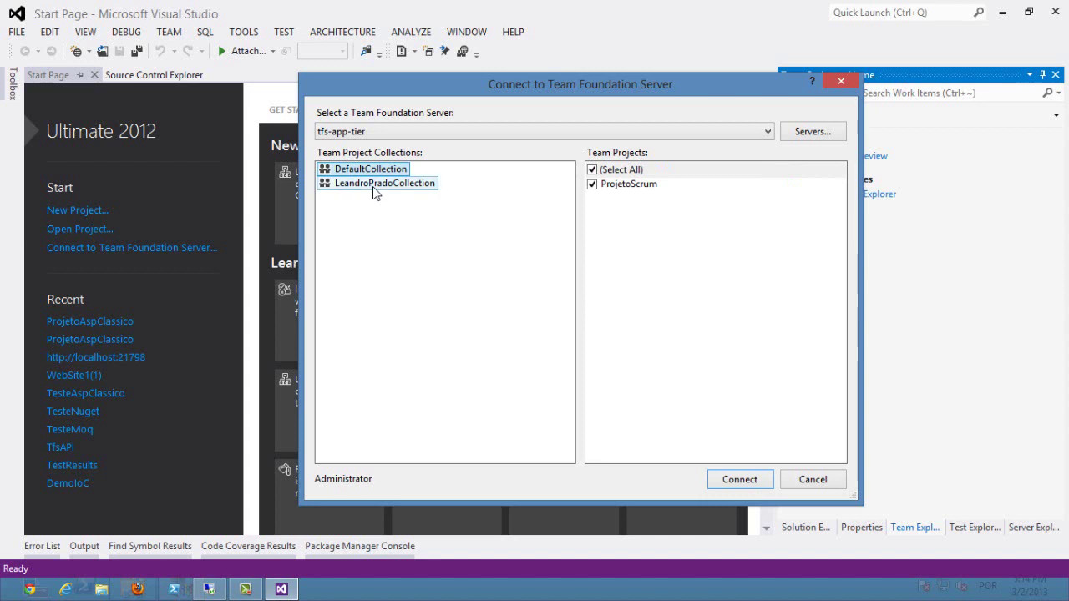
pyautogui.click(373, 185)
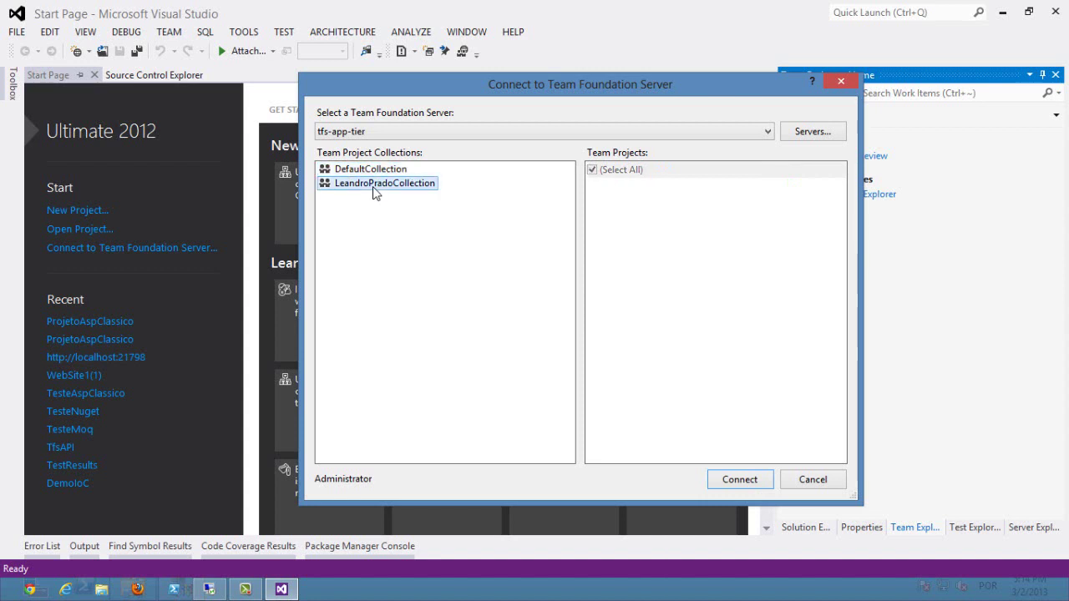
pyautogui.click(735, 481)
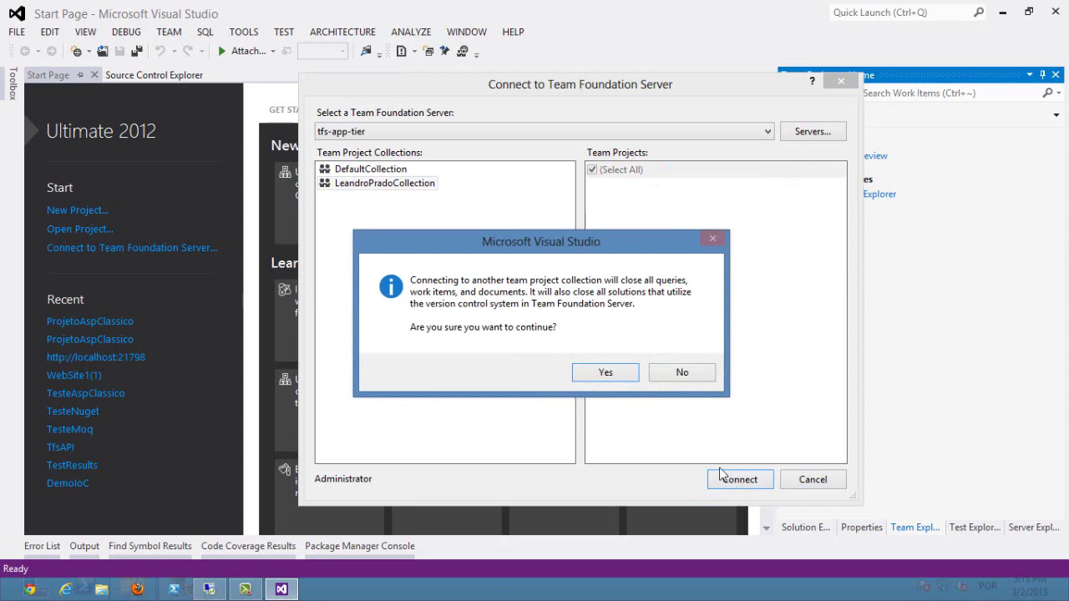
pyautogui.click(607, 375)
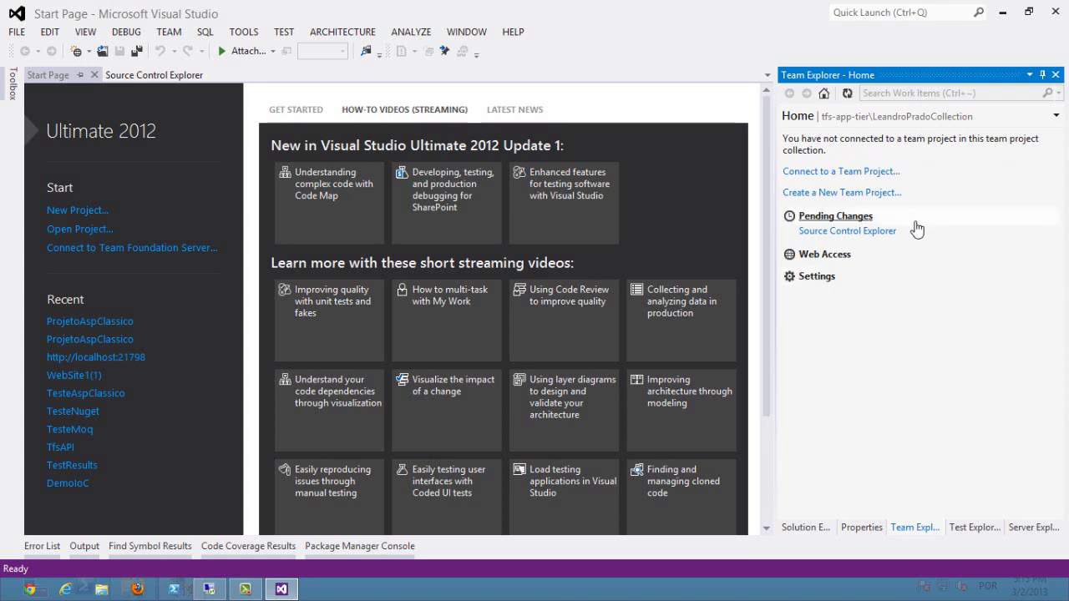
# Create team project PrimeiroProjeto with description 'Esse é o primeiro Projeto'
pyautogui.click(856, 194)
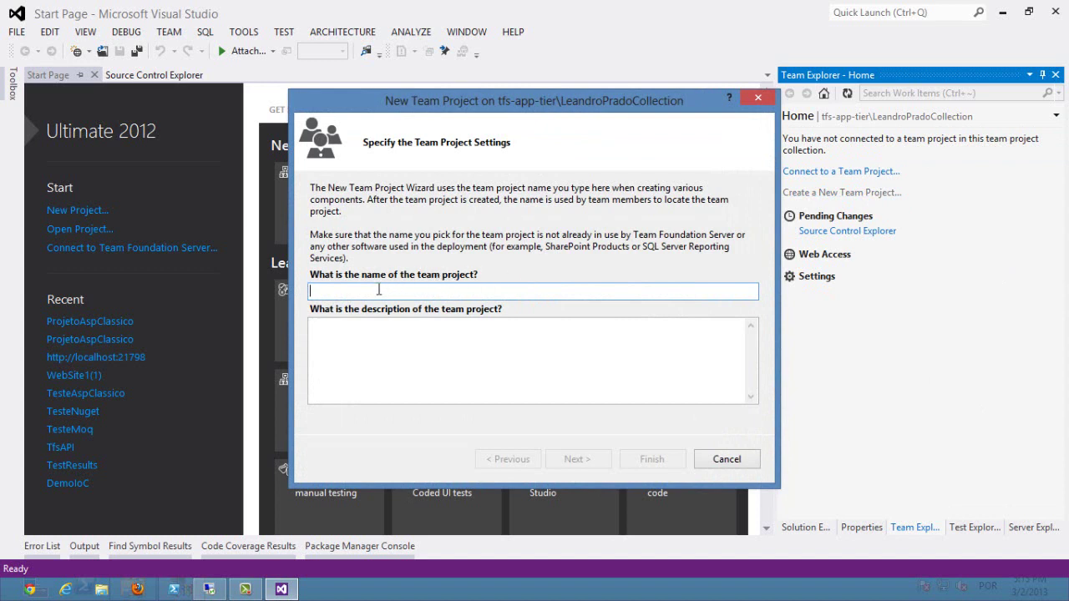
pyautogui.write('Primeir')
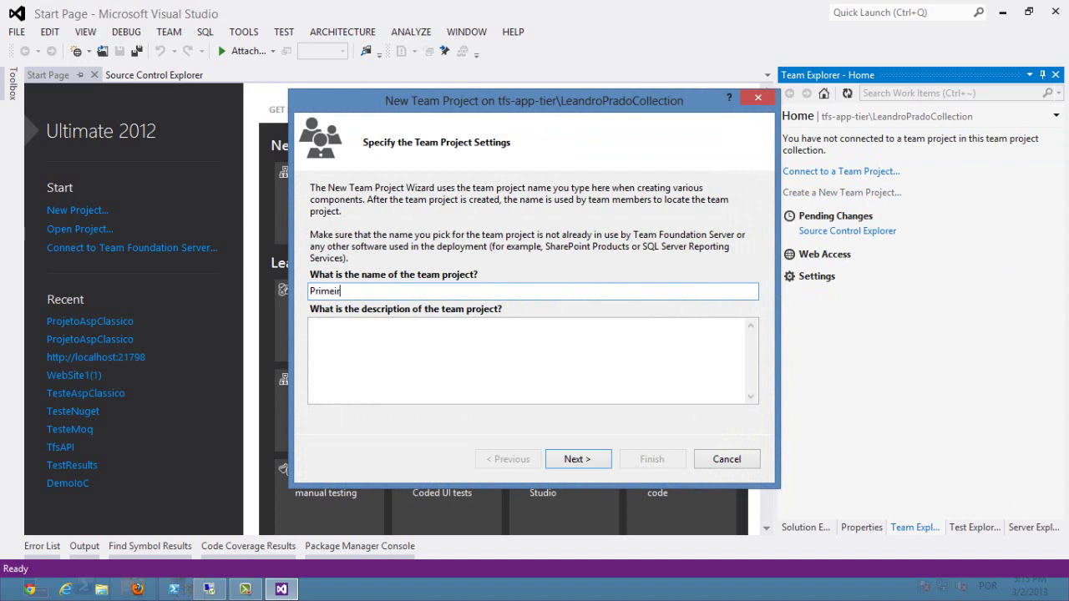
pyautogui.write('oProjeto')
pyautogui.click(392, 364)
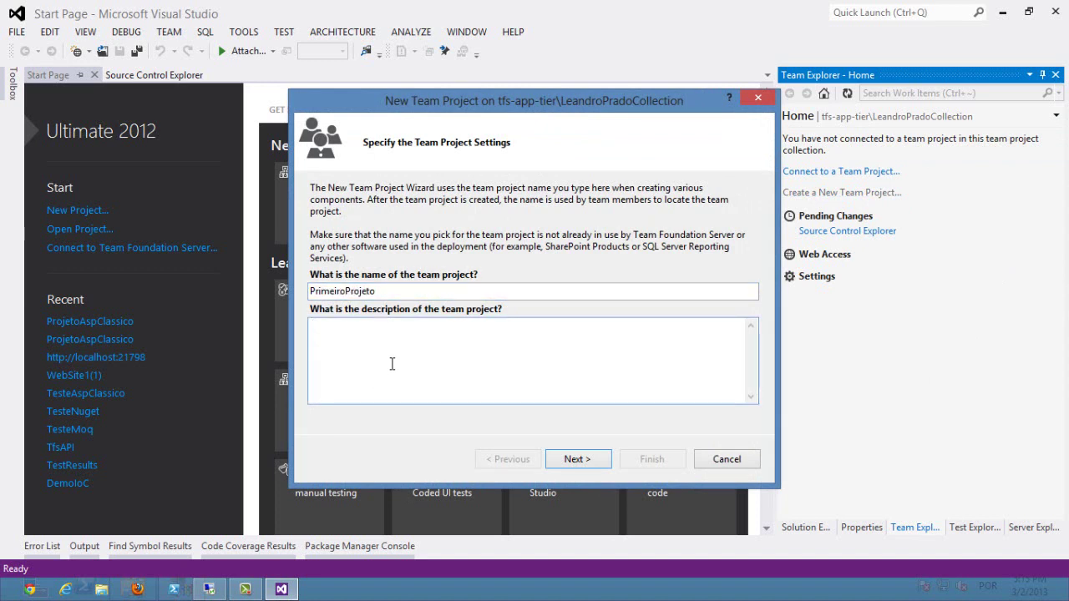
pyautogui.write('Esse é o primeiro Projeto')
pyautogui.click(591, 464)
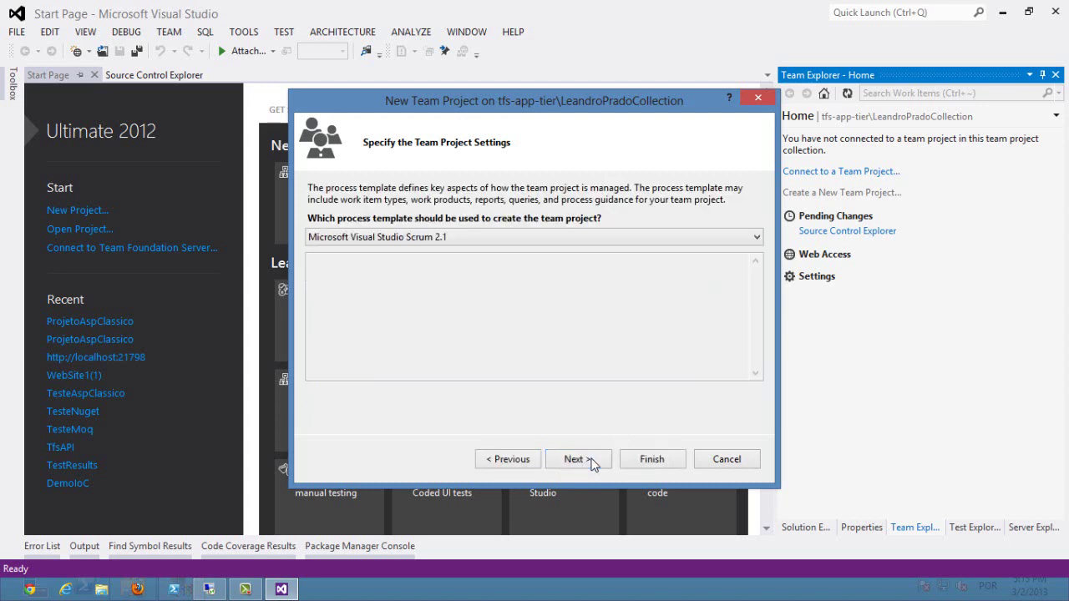
# Pick Microsoft Visual Studio Scrum 2.1 from the process template list and advance the wizard
pyautogui.click(373, 239)
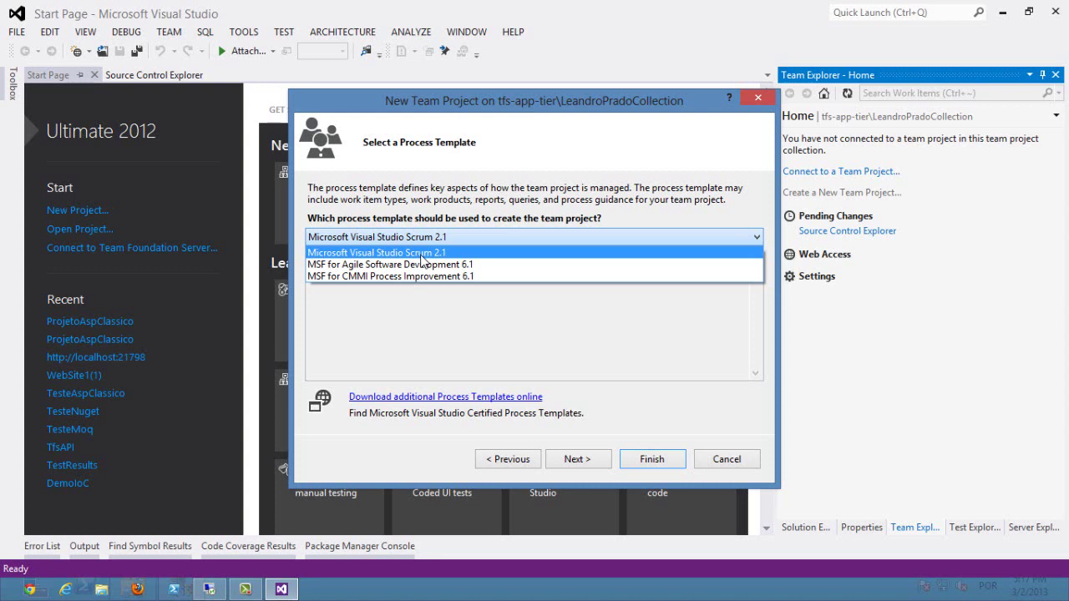
pyautogui.click(421, 254)
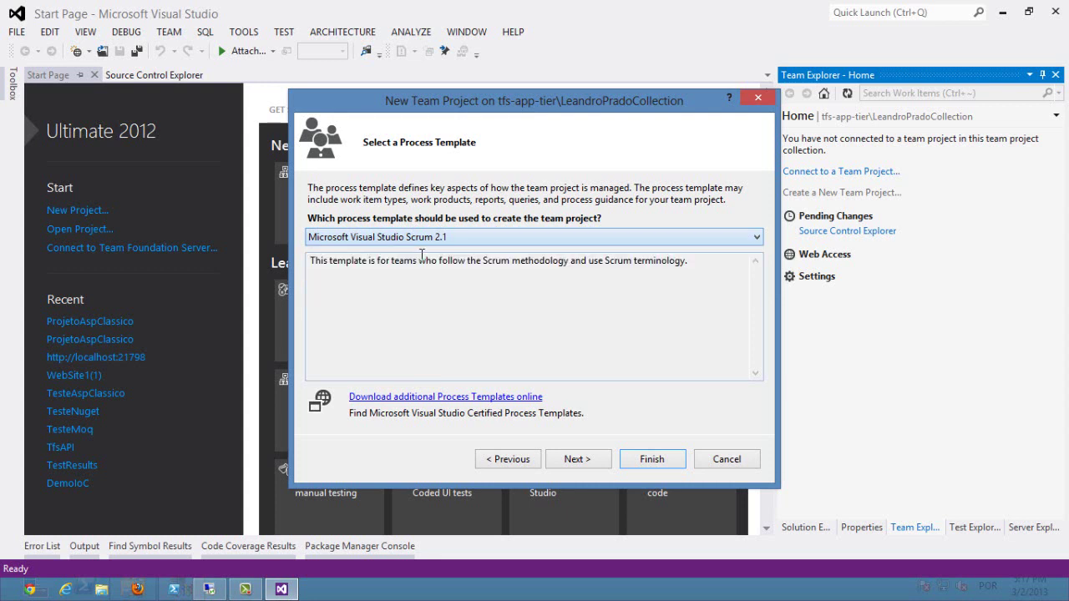
pyautogui.click(573, 462)
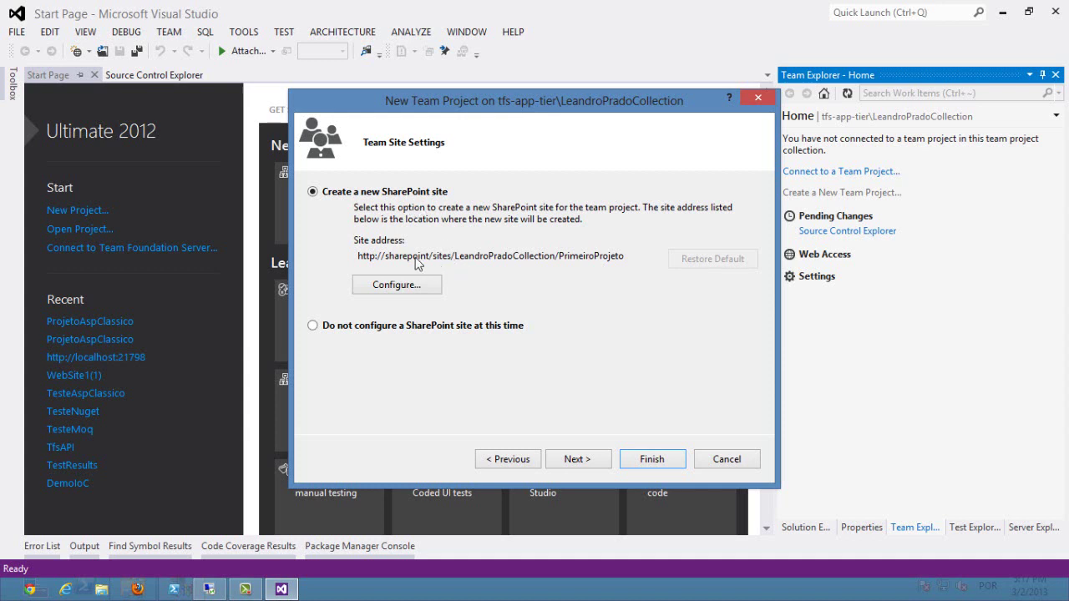
# Accept a new SharePoint site and an empty source control folder, then create PrimeiroProjeto
pyautogui.click(575, 460)
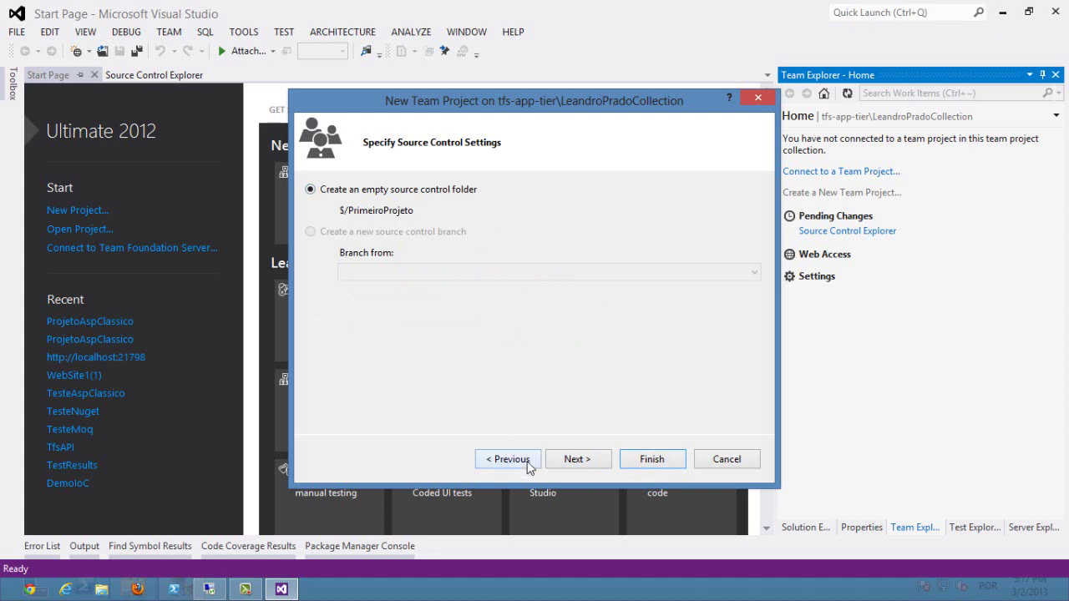
pyautogui.click(573, 461)
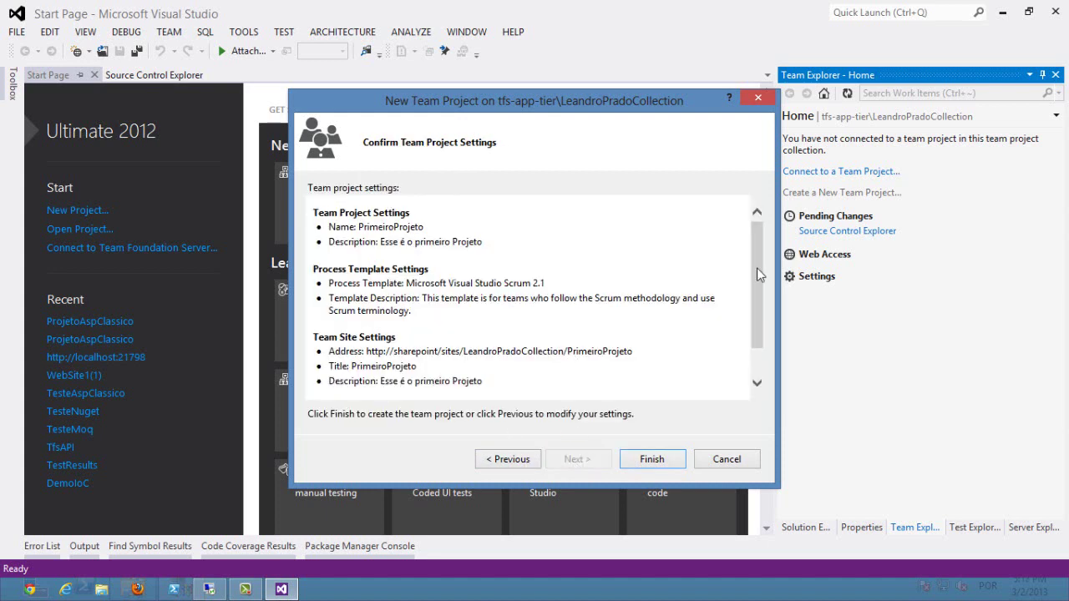
pyautogui.moveTo(754, 248); pyautogui.dragTo(752, 301)
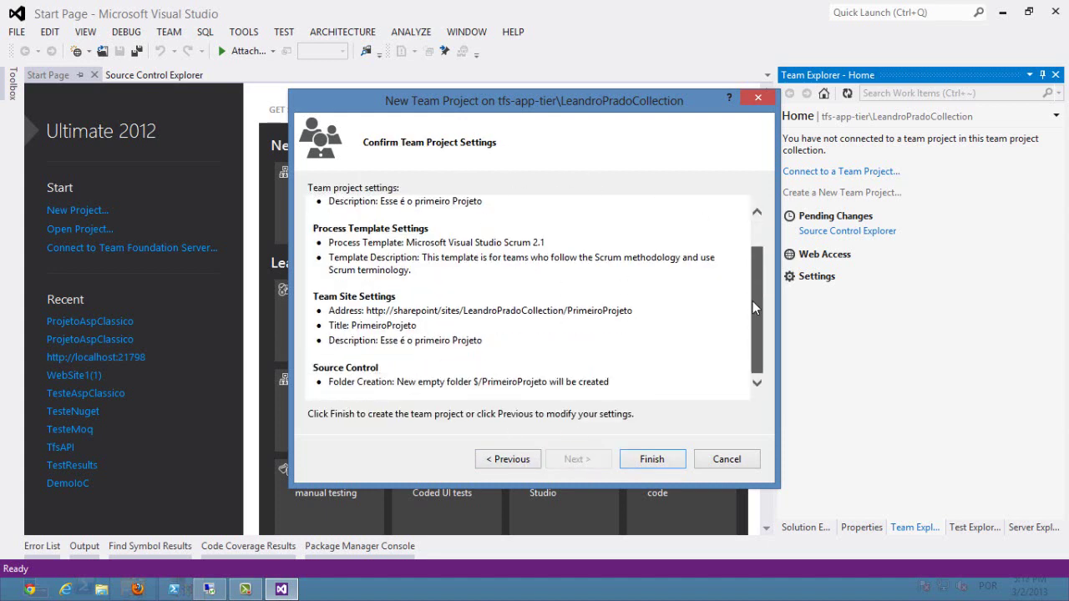
pyautogui.click(660, 461)
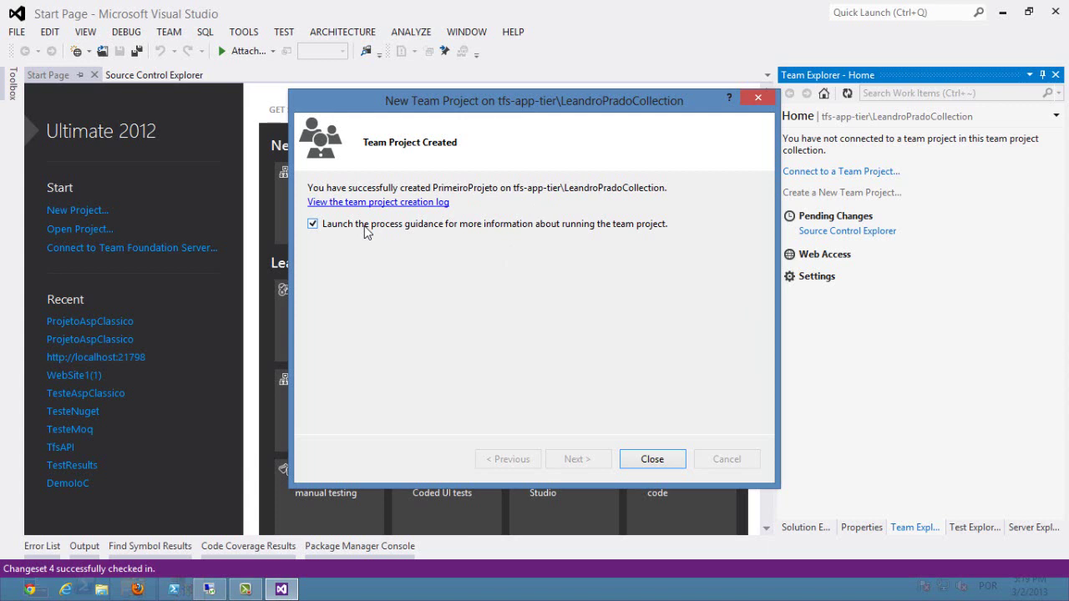
# Close the finished wizard, read the MSDN Scrum guidance, and return to Visual Studio
pyautogui.click(659, 458)
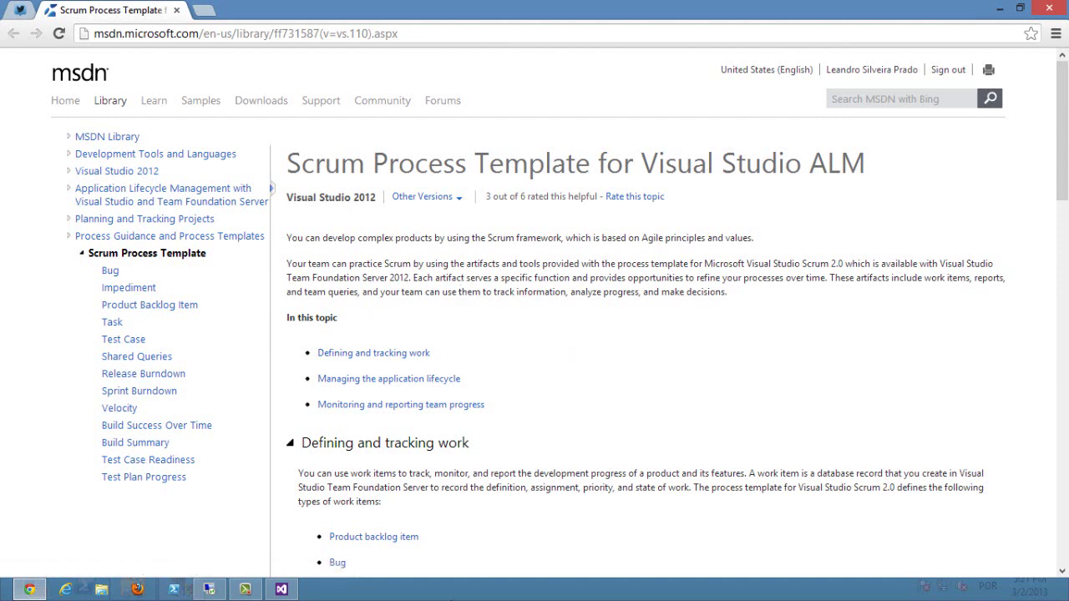
pyautogui.click(281, 590)
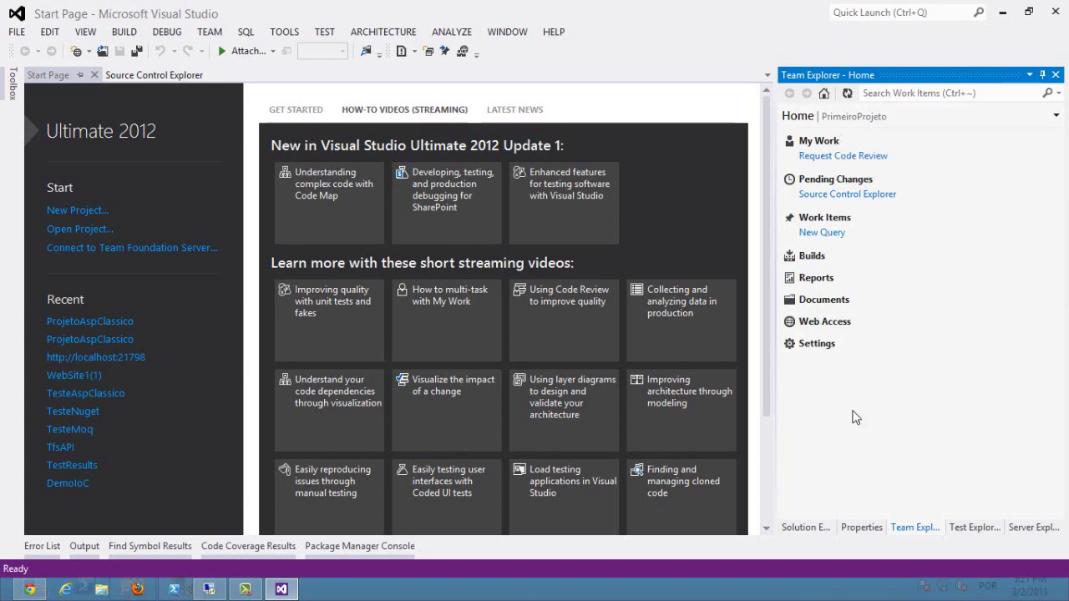
# View PrimeiroProjeto's Web Access home with Sprint 1, then return to Visual Studio
pyautogui.click(822, 326)
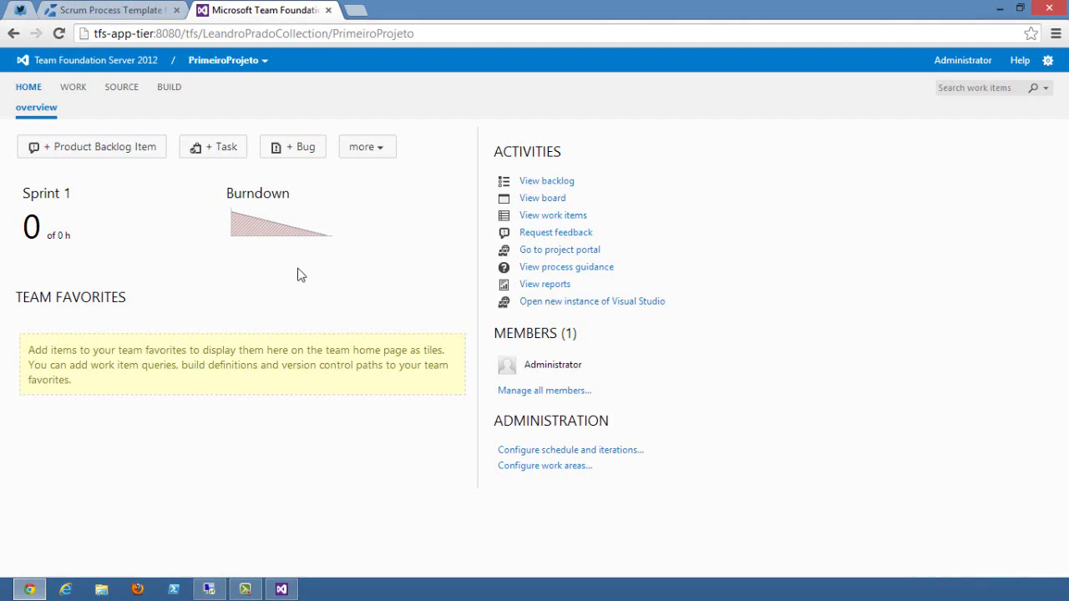
pyautogui.click(284, 590)
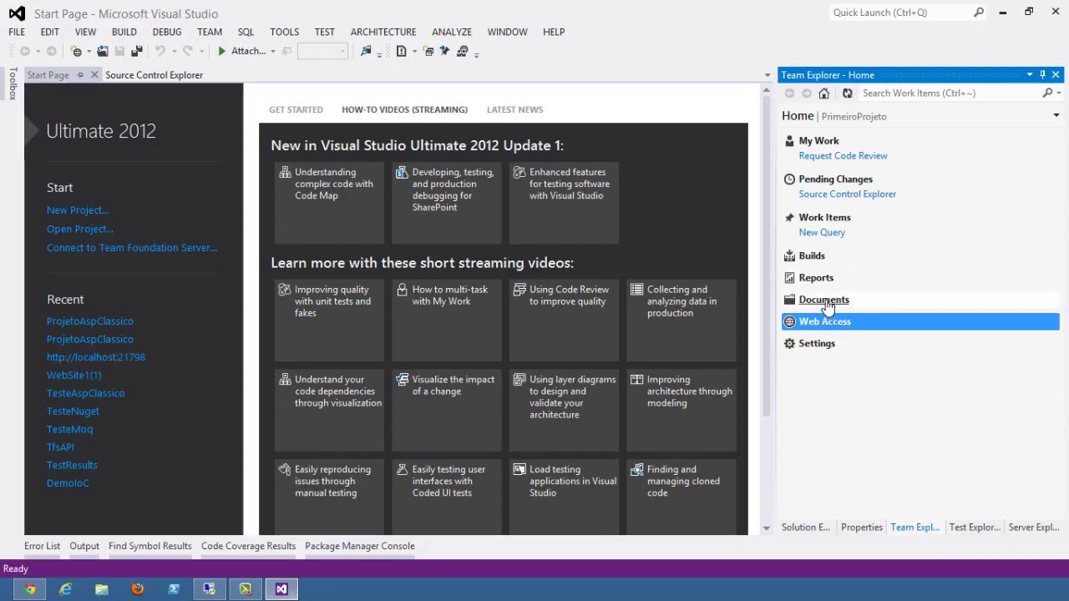
# Show PrimeiroProjeto's documents, view its SharePoint Release dashboard, then return to Visual Studio
pyautogui.click(825, 301)
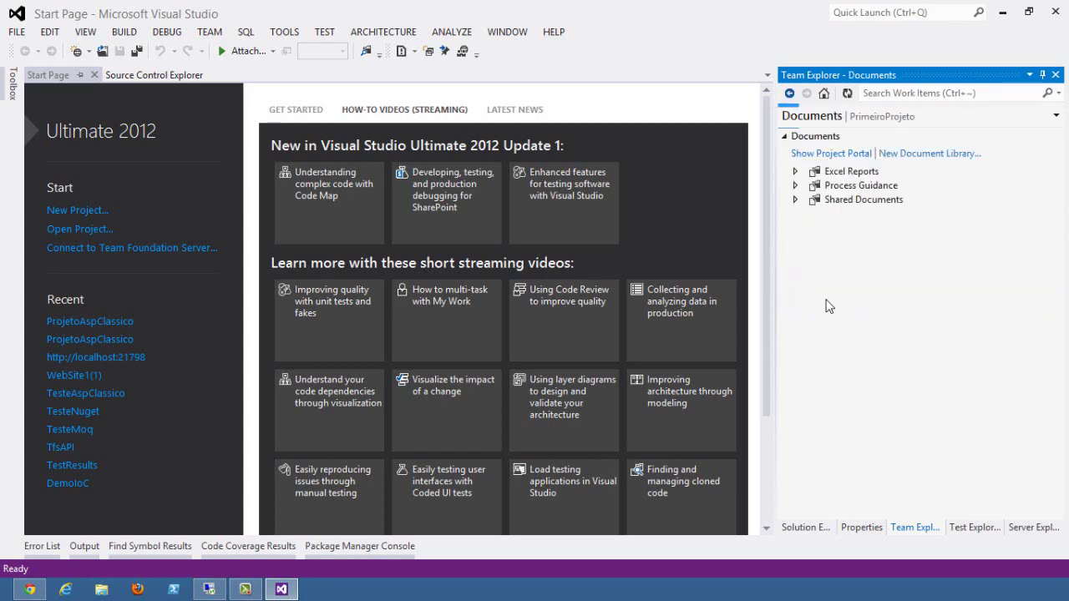
pyautogui.click(841, 157)
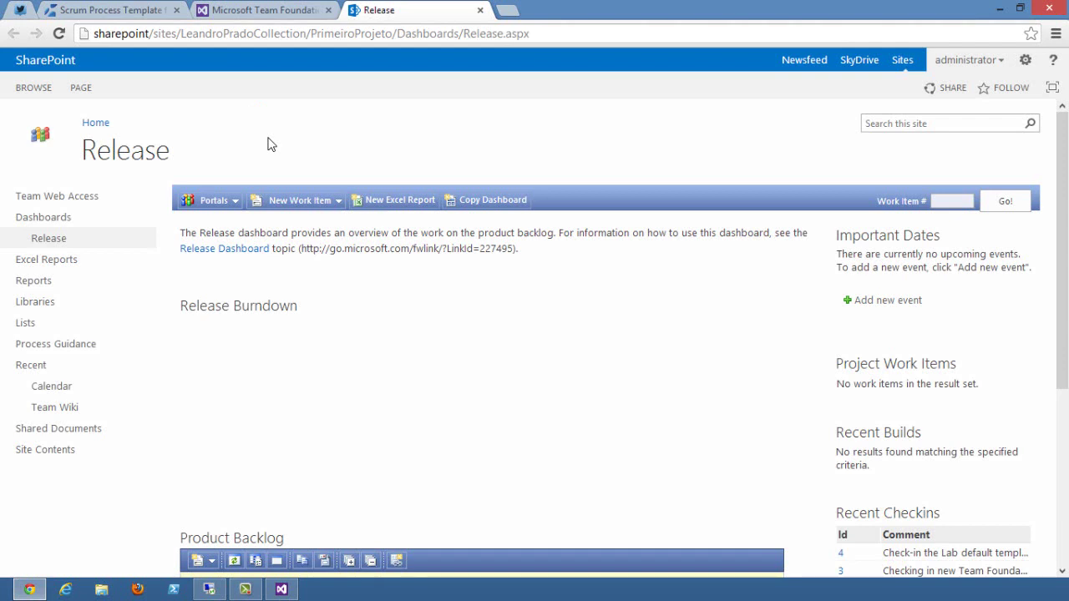
pyautogui.click(283, 592)
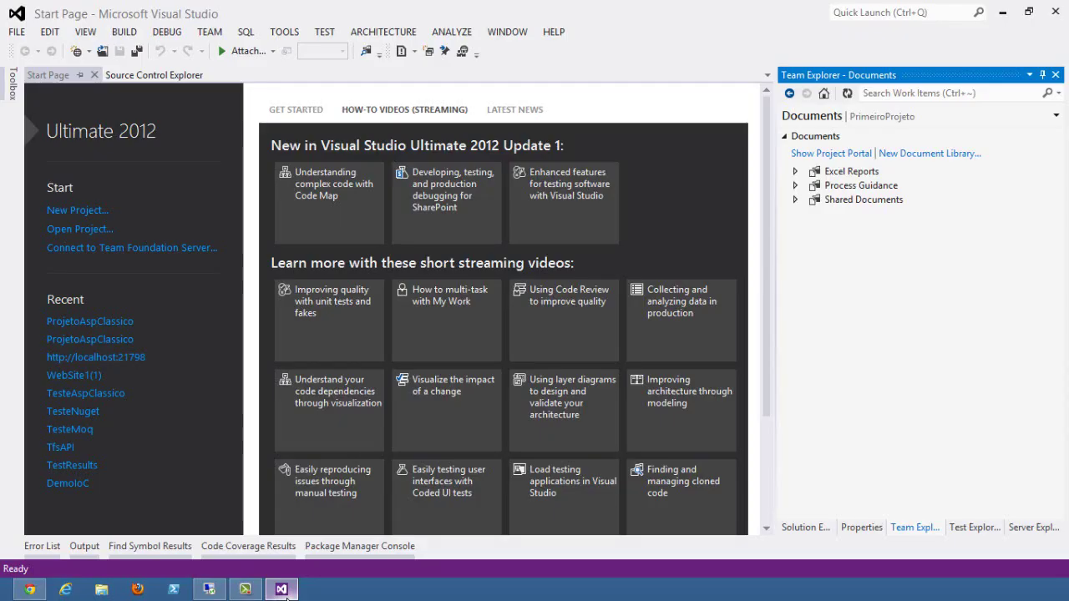
# Open the project's security administration in the browser and the PrimeiroProjeto Team admin page
pyautogui.click(825, 94)
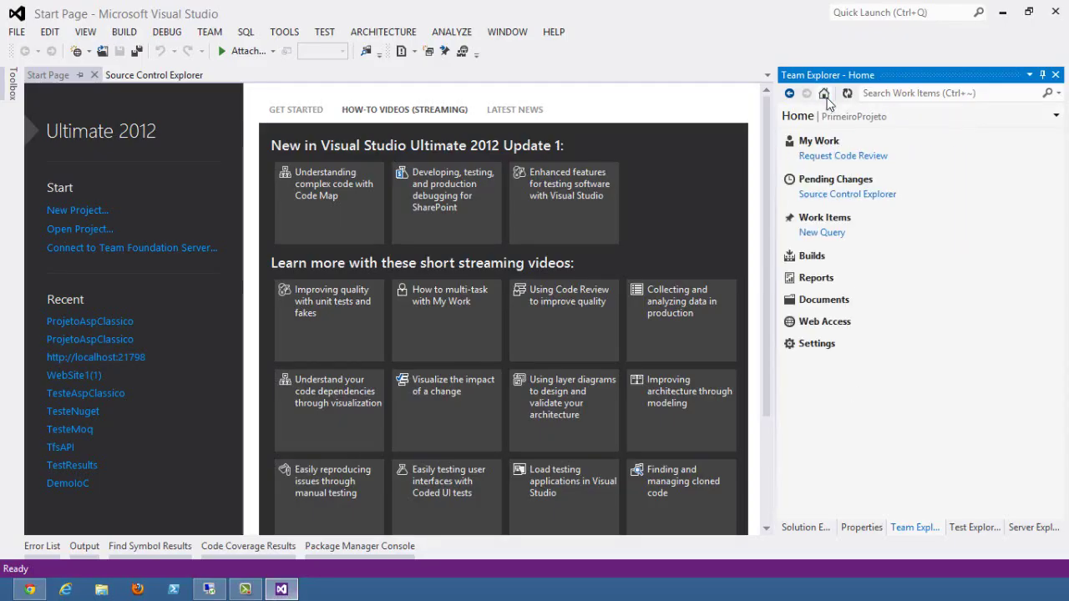
pyautogui.click(818, 346)
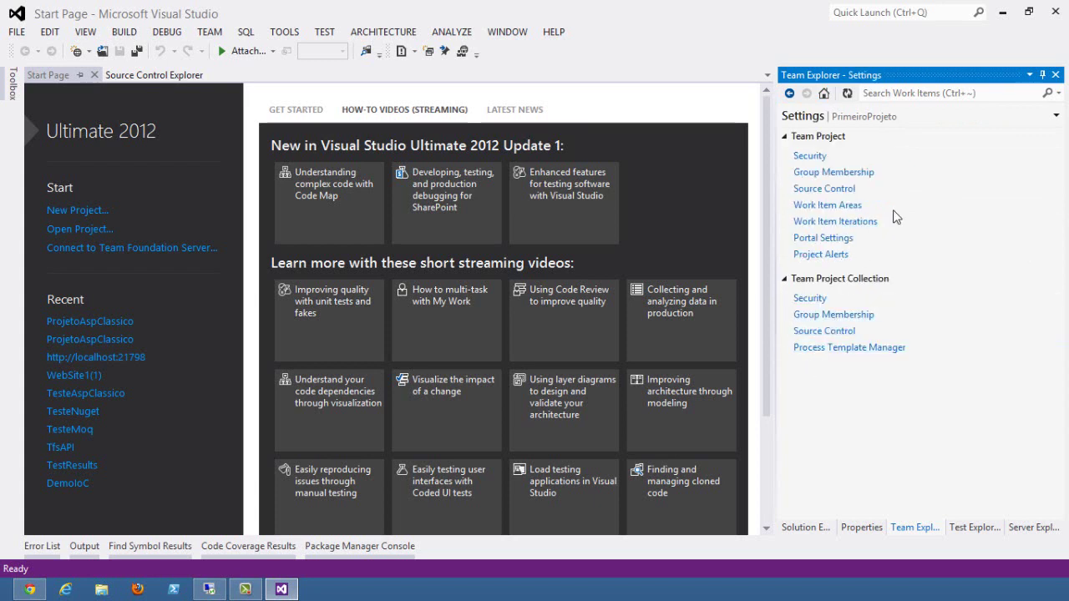
pyautogui.click(809, 156)
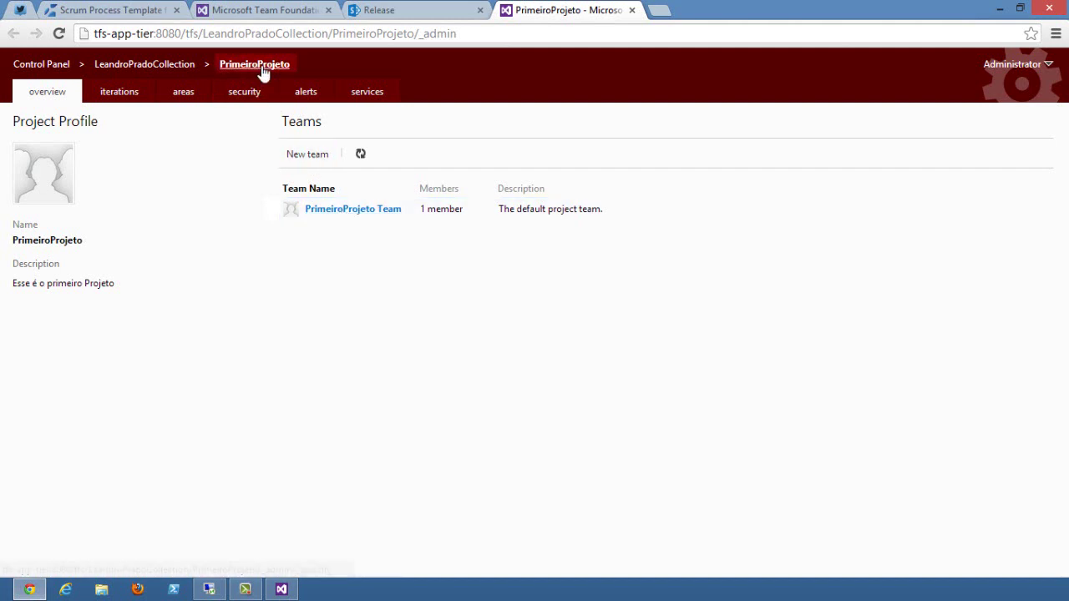
pyautogui.click(338, 216)
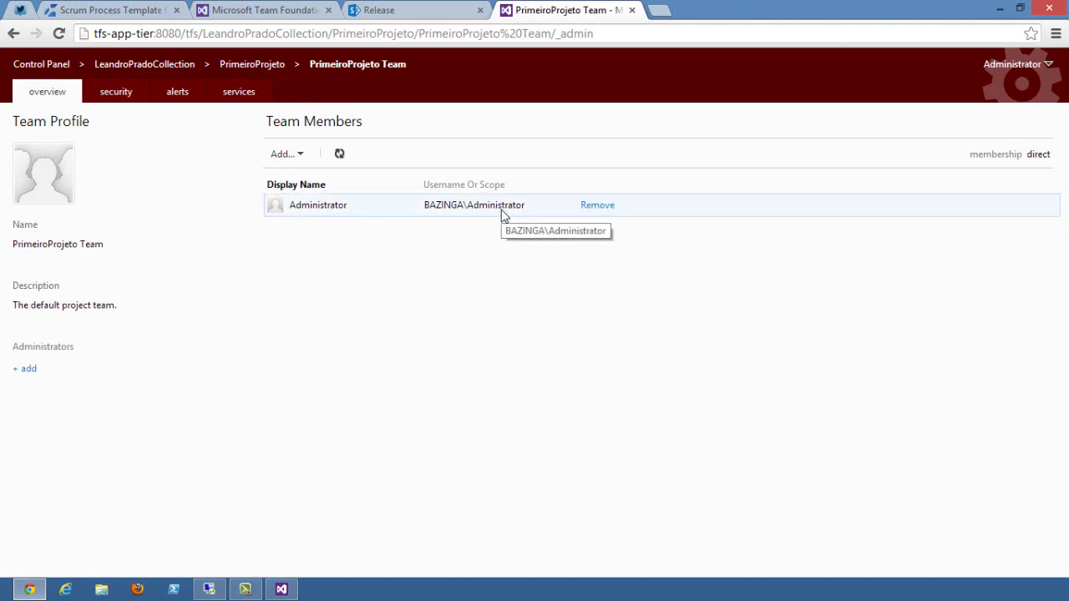
# Add two Windows user accounts to PrimeiroProjeto Team, resolving each name, and save
pyautogui.click(302, 159)
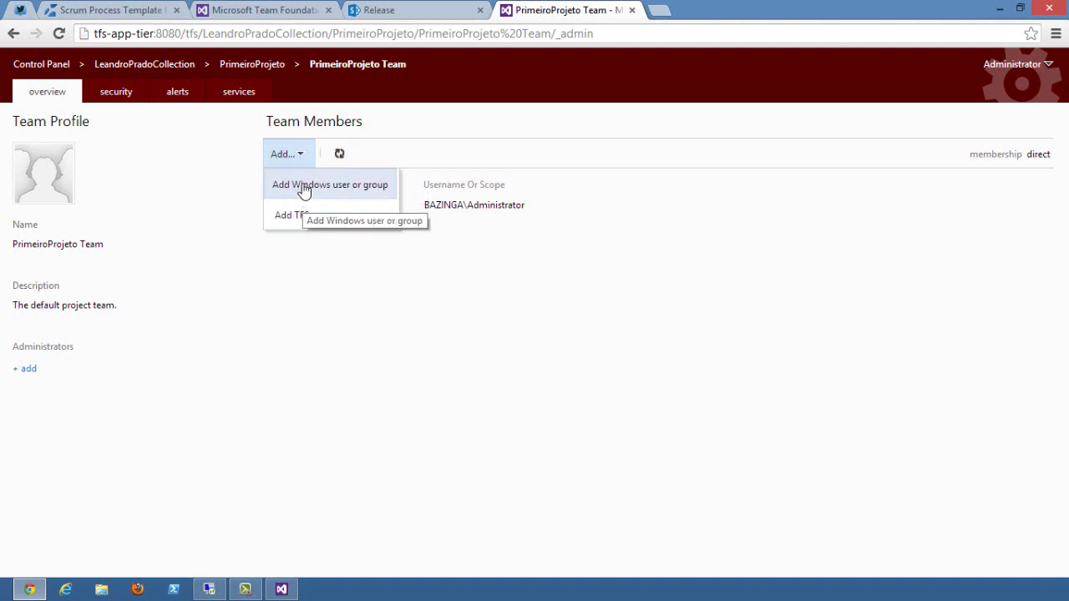
pyautogui.click(303, 187)
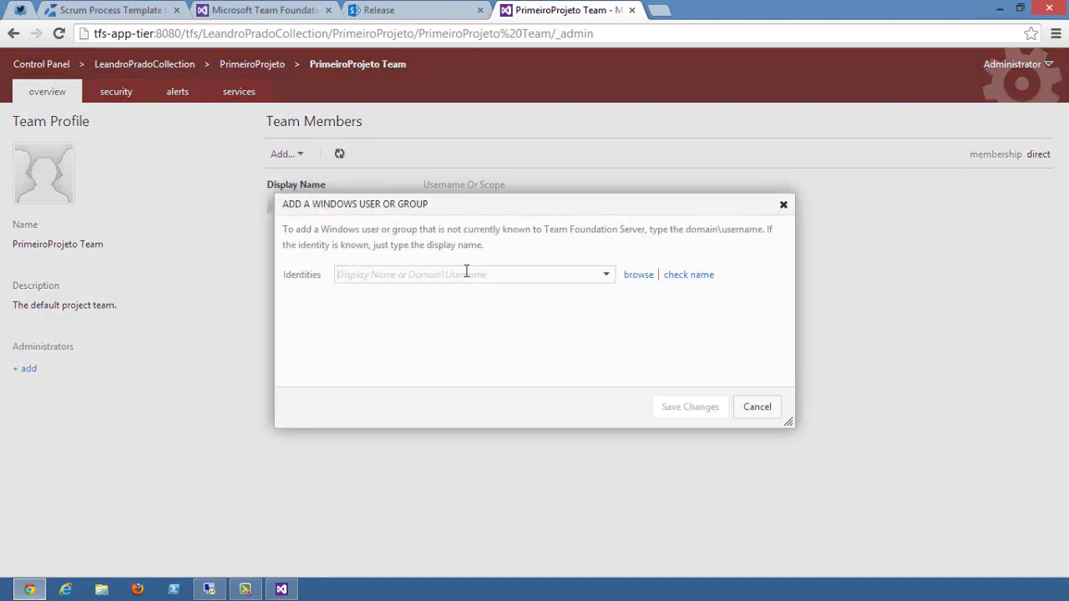
pyautogui.write('shel')
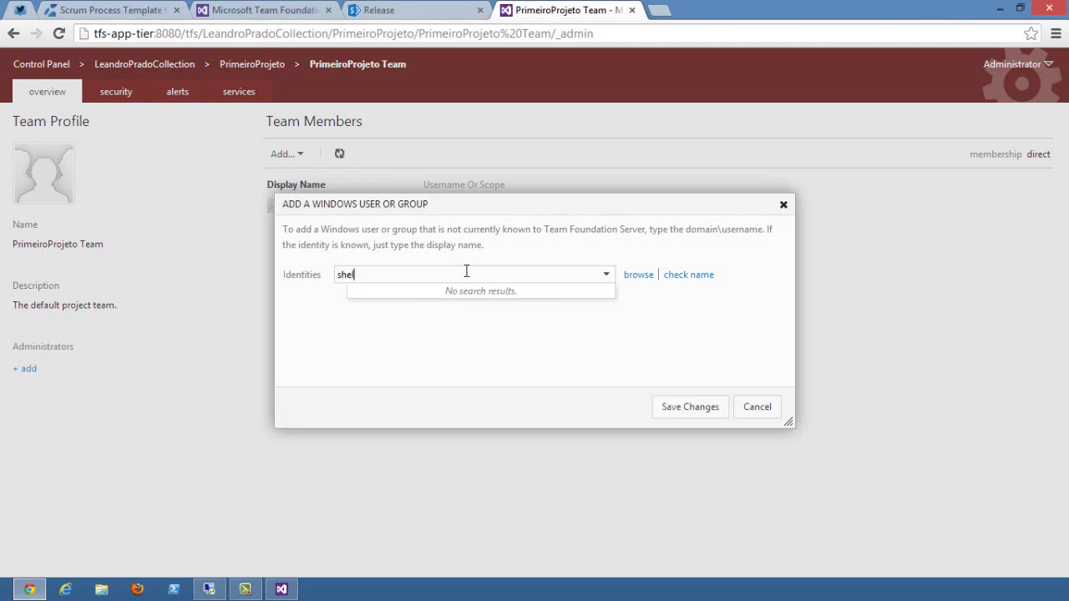
pyautogui.write('don')
pyautogui.click(676, 275)
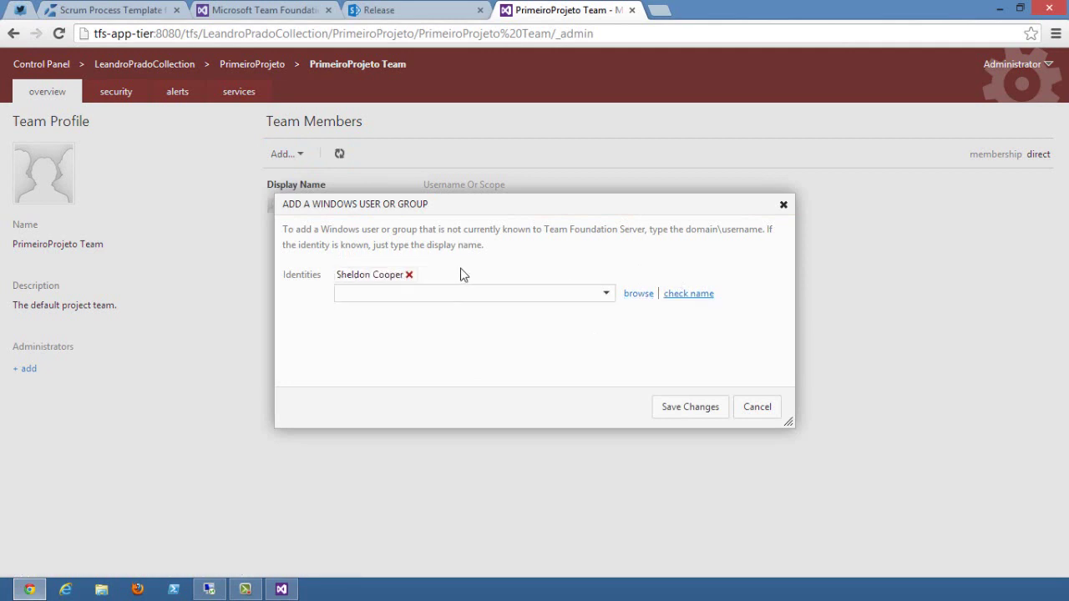
pyautogui.click(224, 335)
pyautogui.click(361, 296)
pyautogui.write('penny')
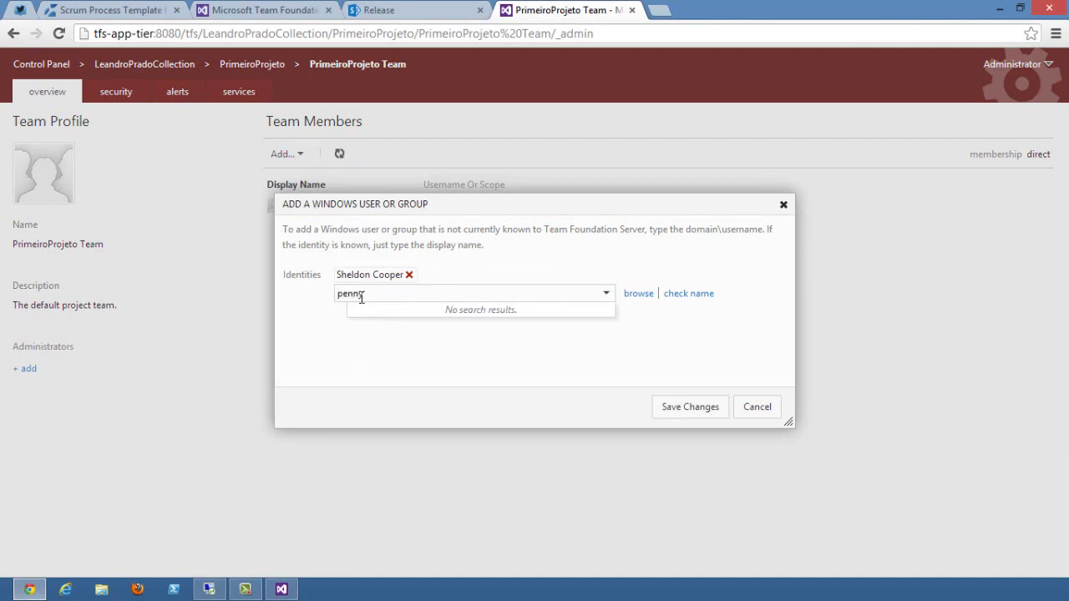
pyautogui.click(681, 296)
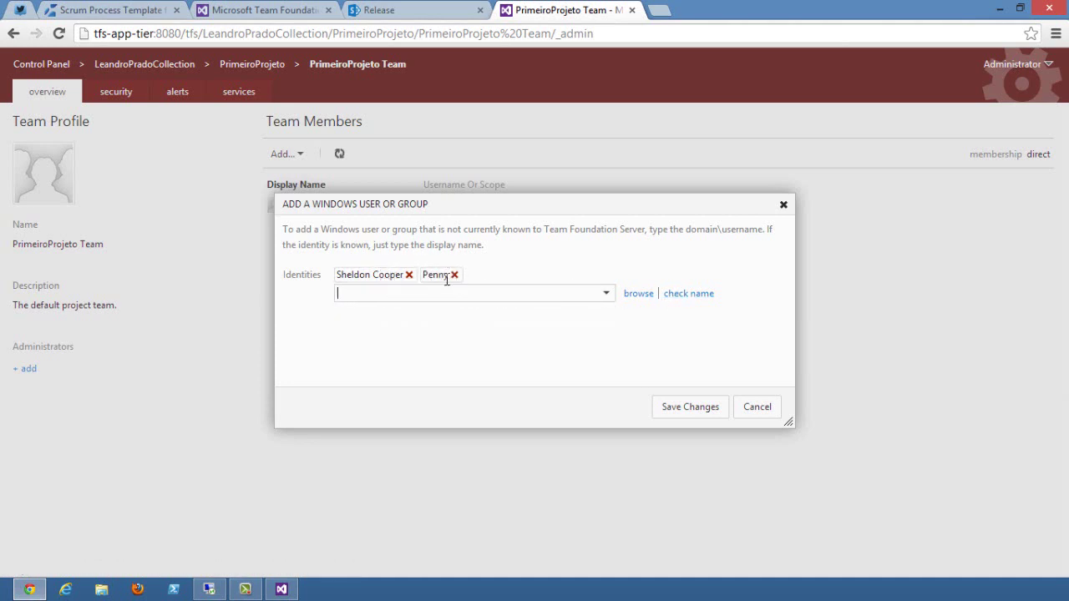
pyautogui.click(686, 409)
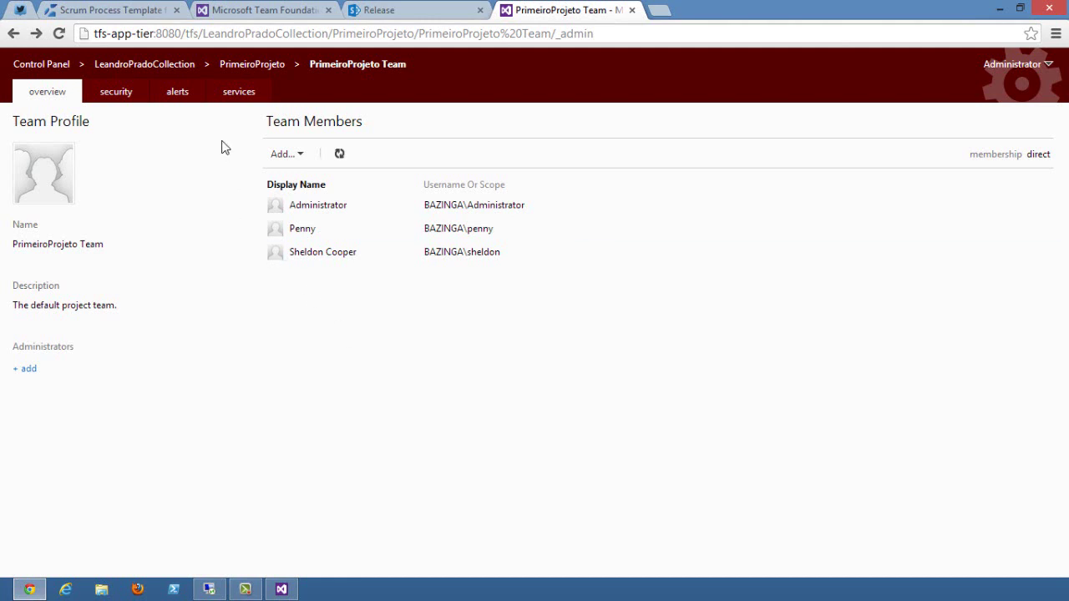
# Review permissions of Build Administrators, Contributors, Project Administrators, Project Valid Users and Readers groups
pyautogui.click(241, 67)
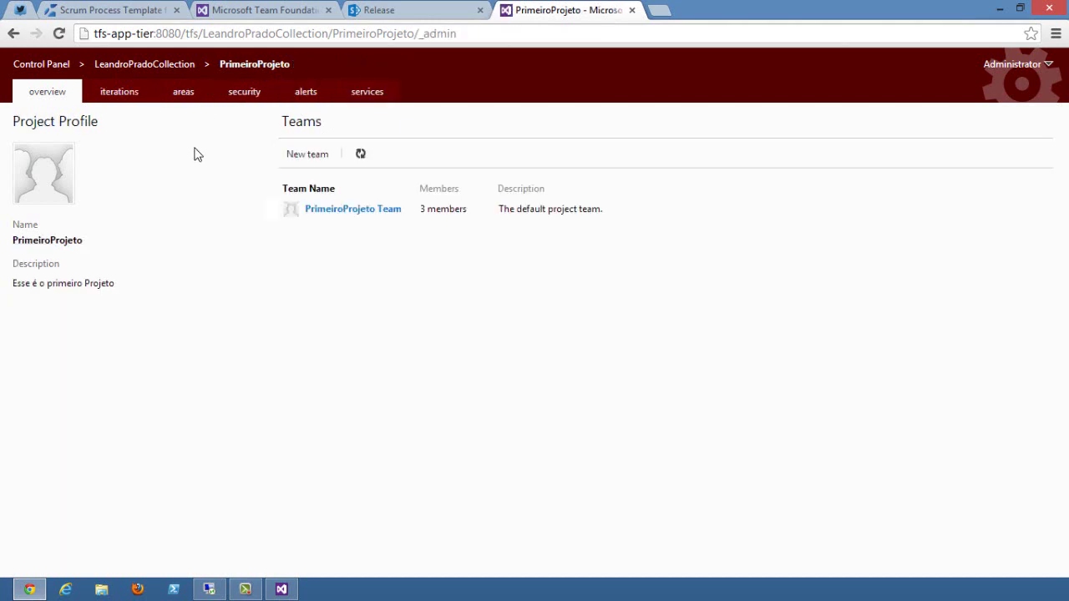
pyautogui.click(248, 94)
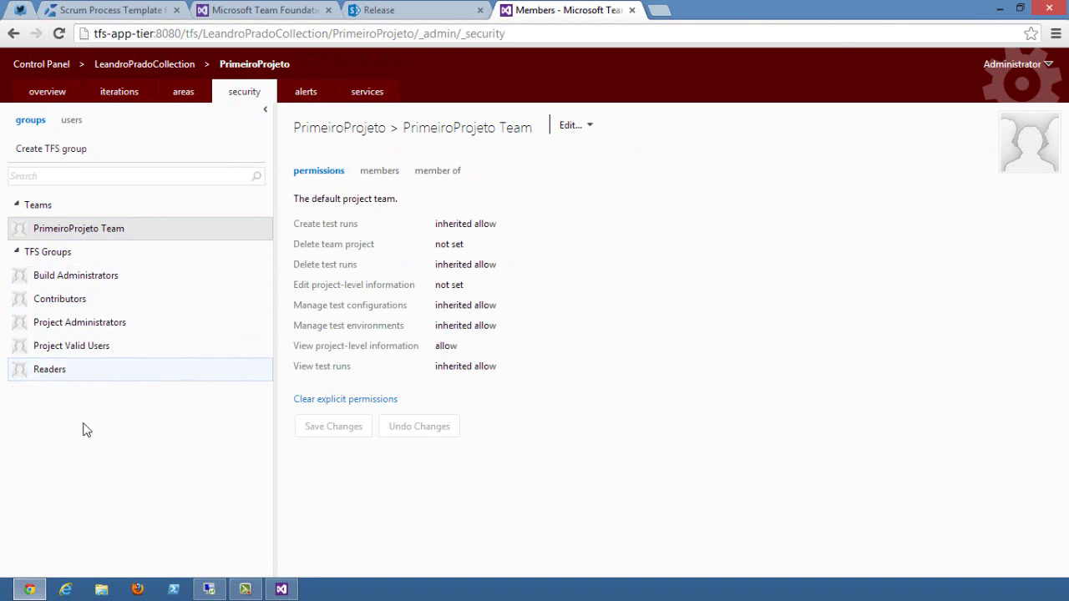
pyautogui.click(77, 284)
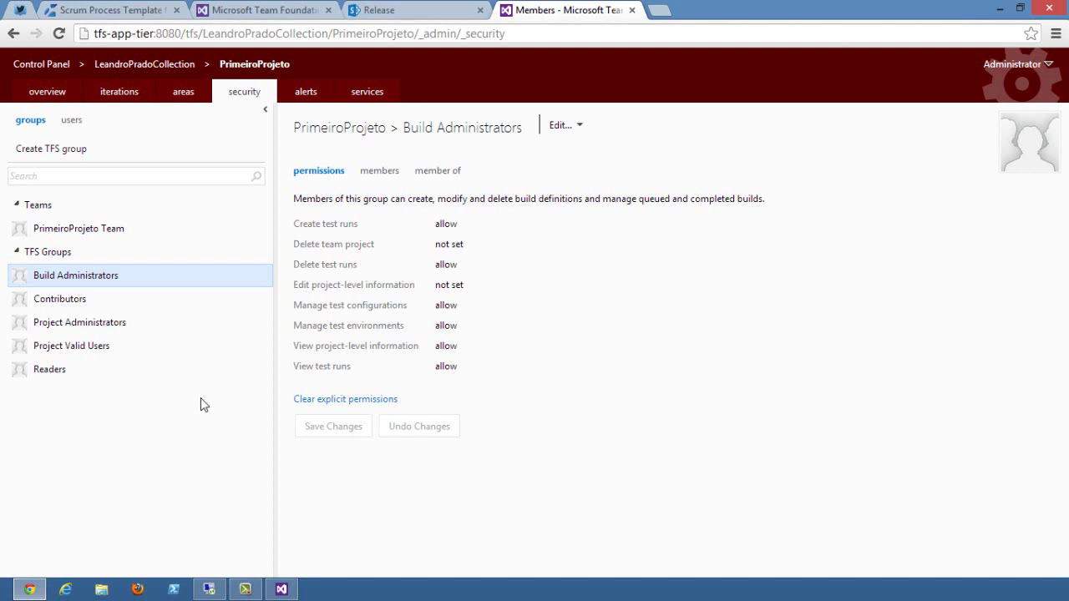
pyautogui.click(71, 306)
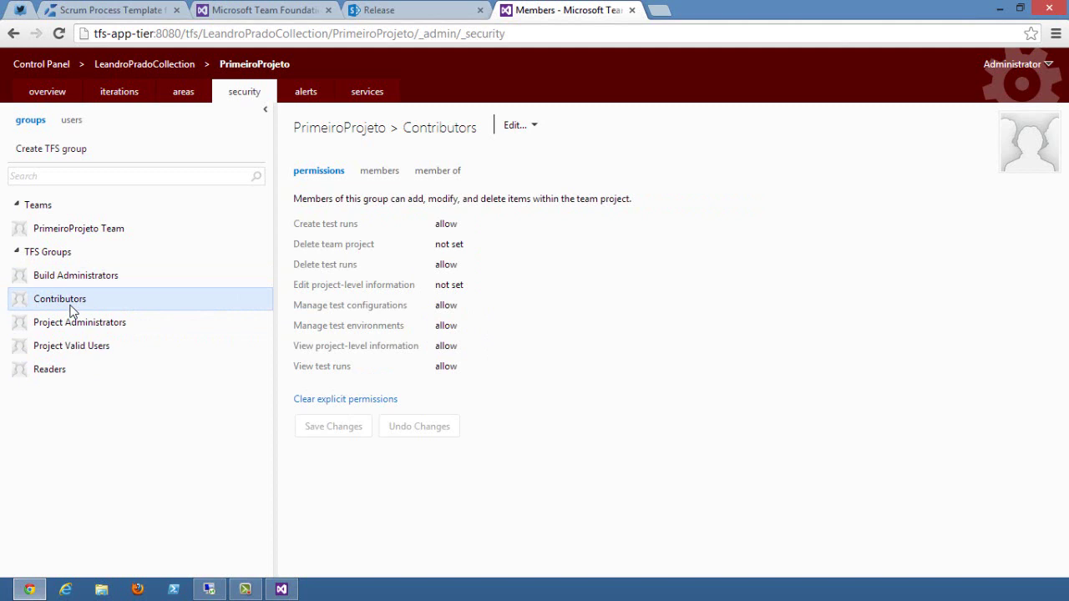
pyautogui.click(71, 331)
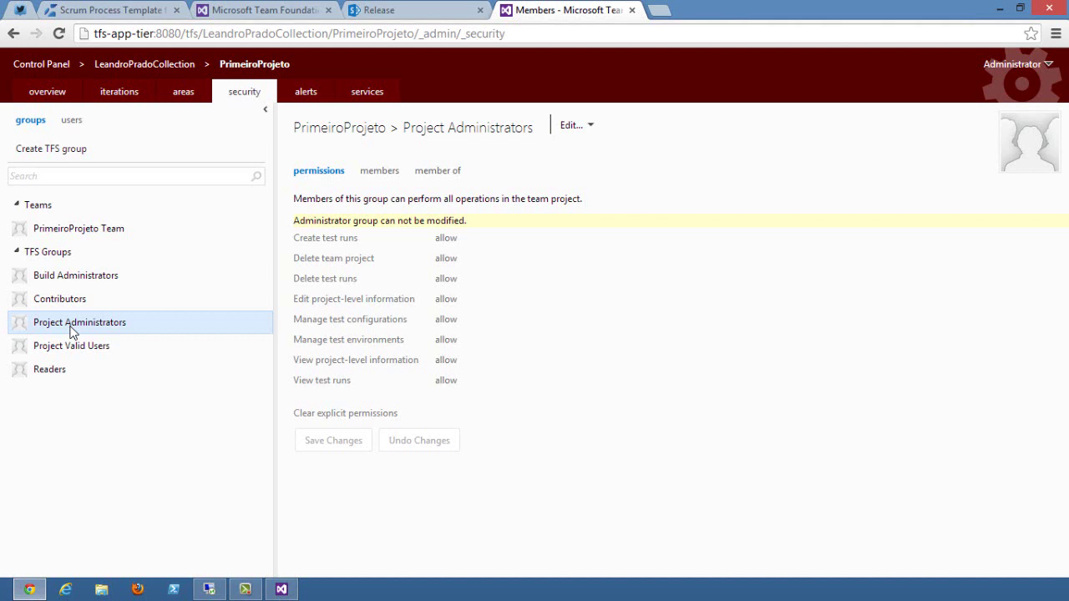
pyautogui.click(72, 352)
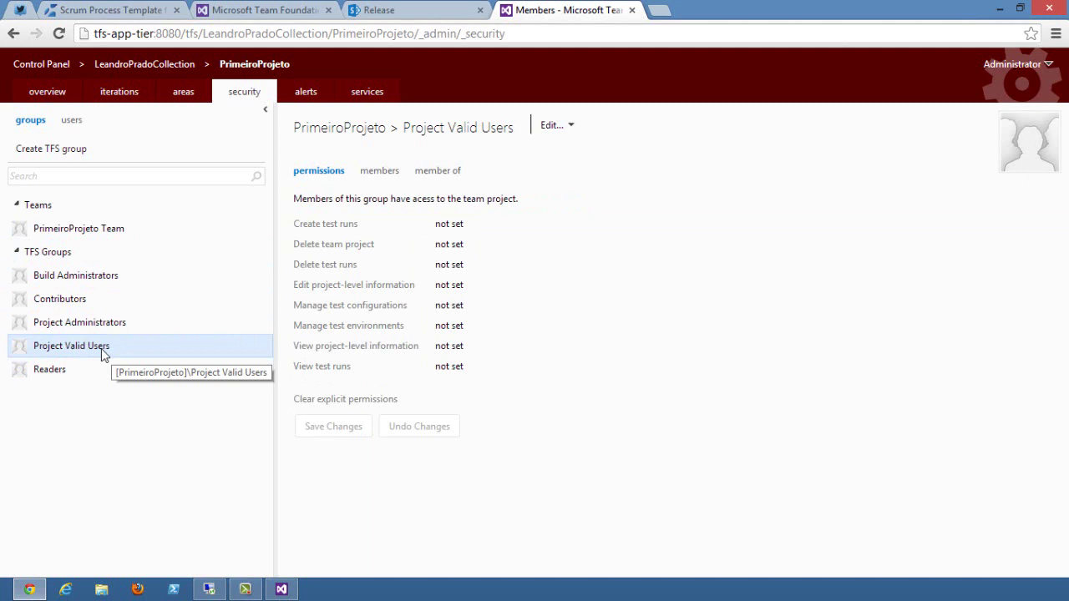
pyautogui.click(62, 380)
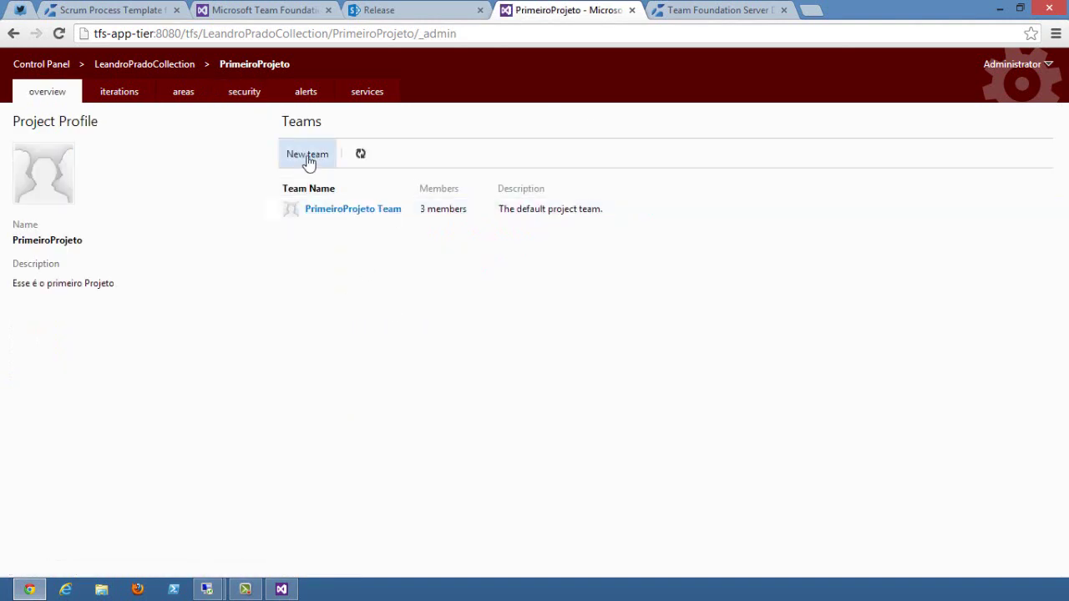
# Create 'Módulo BI Team' with description 'Usuários que desenvolveram o módulo de BI'
pyautogui.click(308, 159)
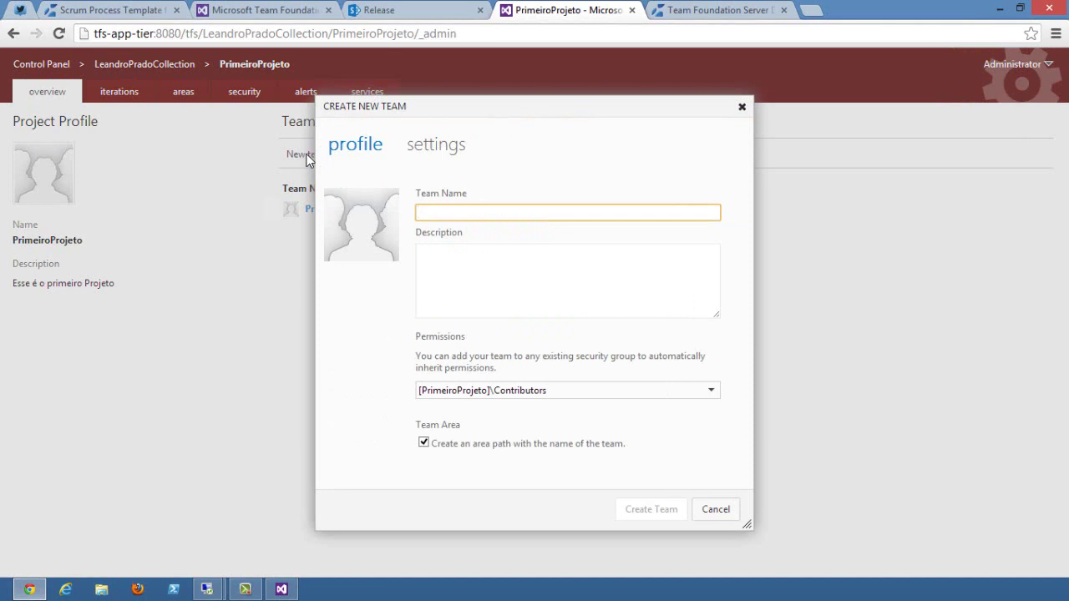
pyautogui.write('Mó')
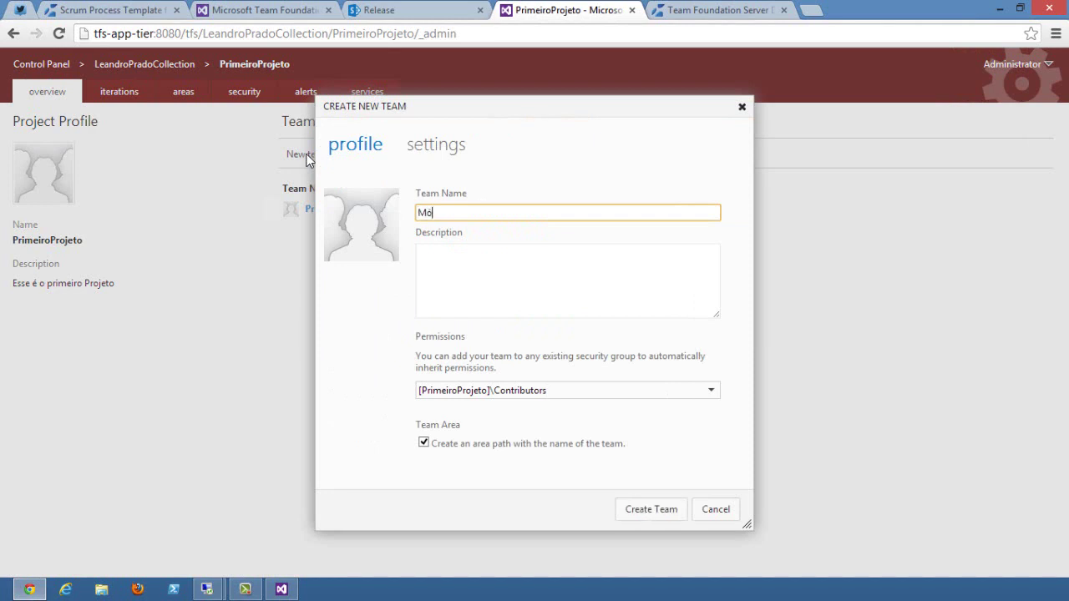
pyautogui.write('dulo BI Team')
pyautogui.click(479, 277)
pyautogui.write('U')
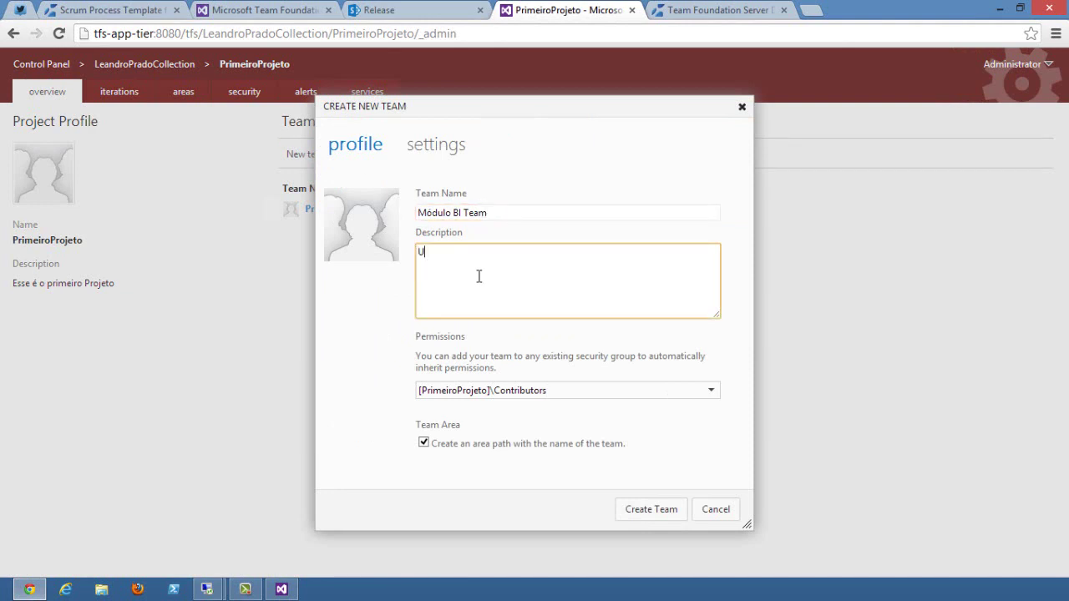
pyautogui.write('suários que desenvolveram o móu')
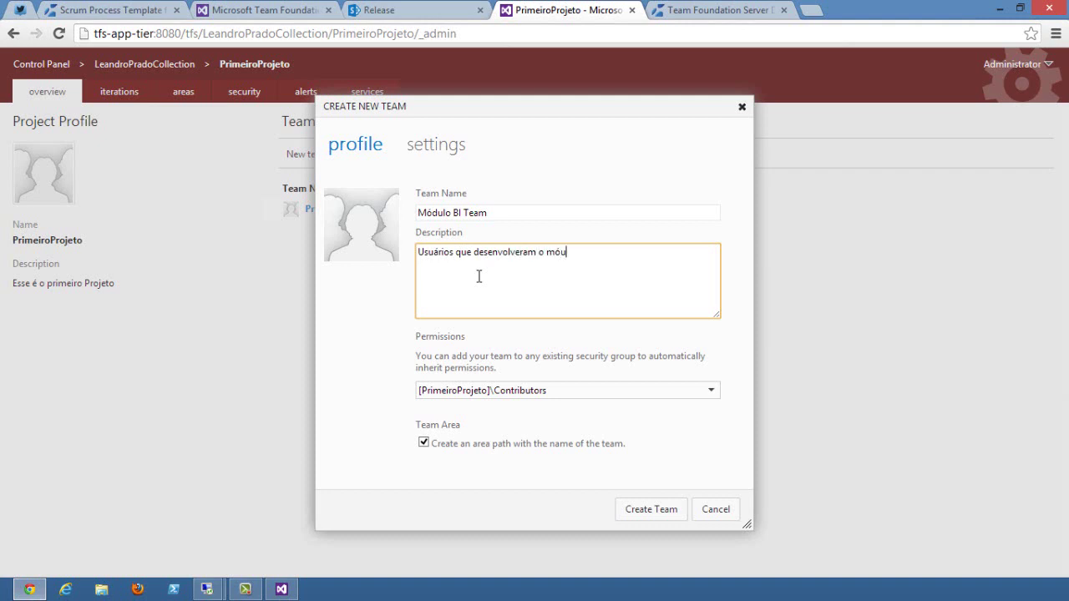
pyautogui.press('BackSpace')
pyautogui.write('dulo de BI')
pyautogui.click(653, 511)
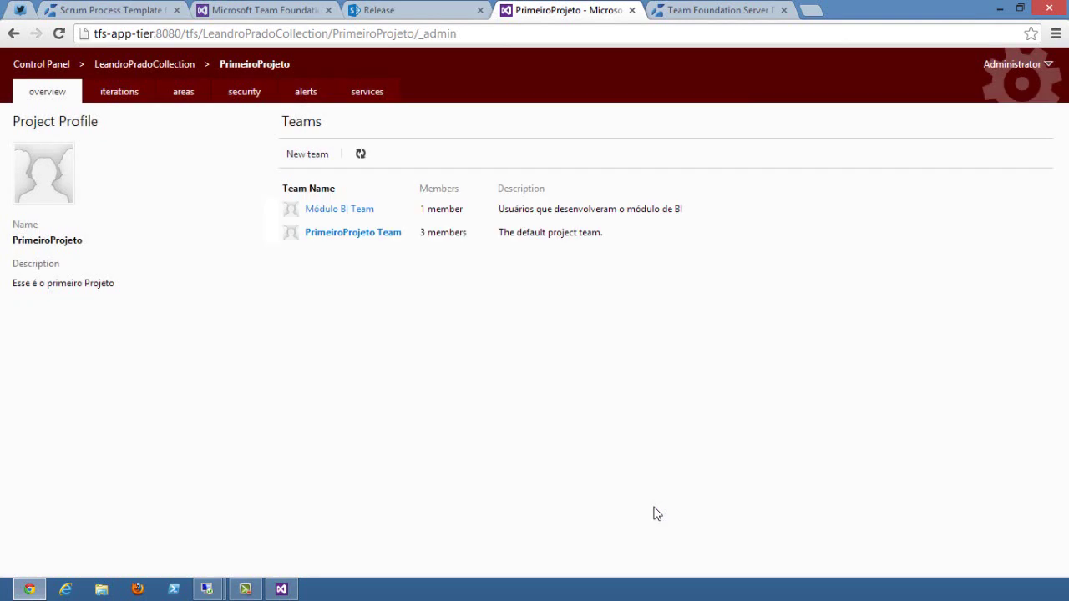
# Add two Windows user accounts to Módulo BI Team, save, and return to the project's teams
pyautogui.click(337, 210)
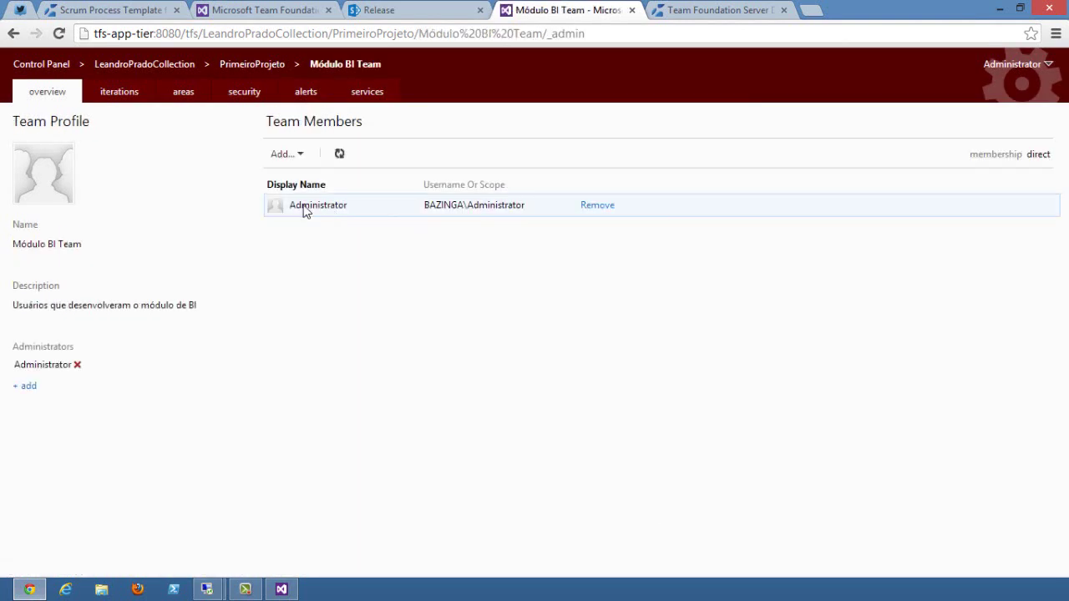
pyautogui.click(302, 162)
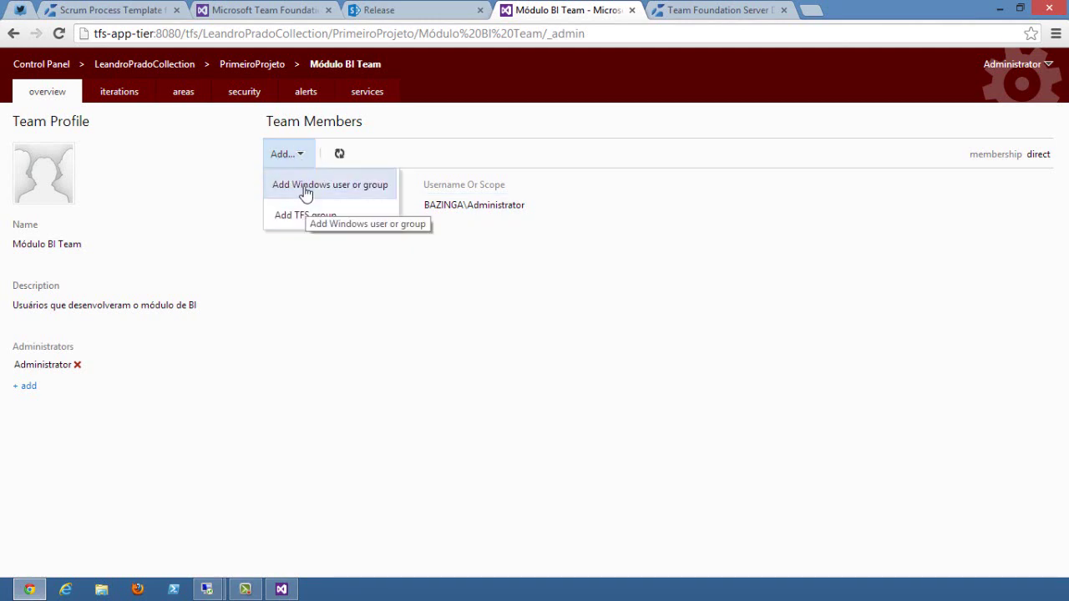
pyautogui.click(305, 186)
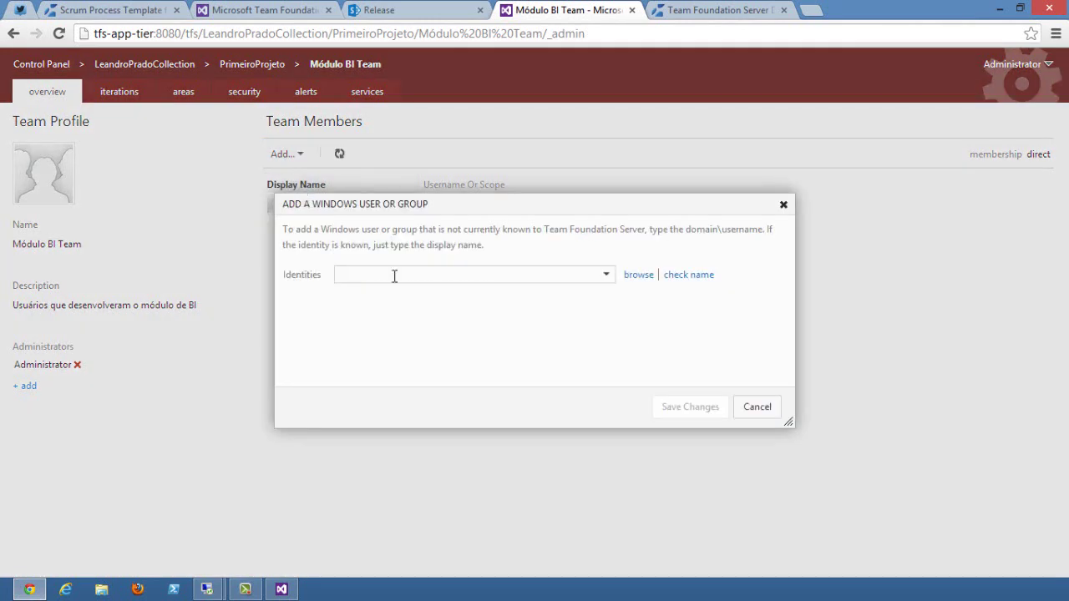
pyautogui.write('Leonard')
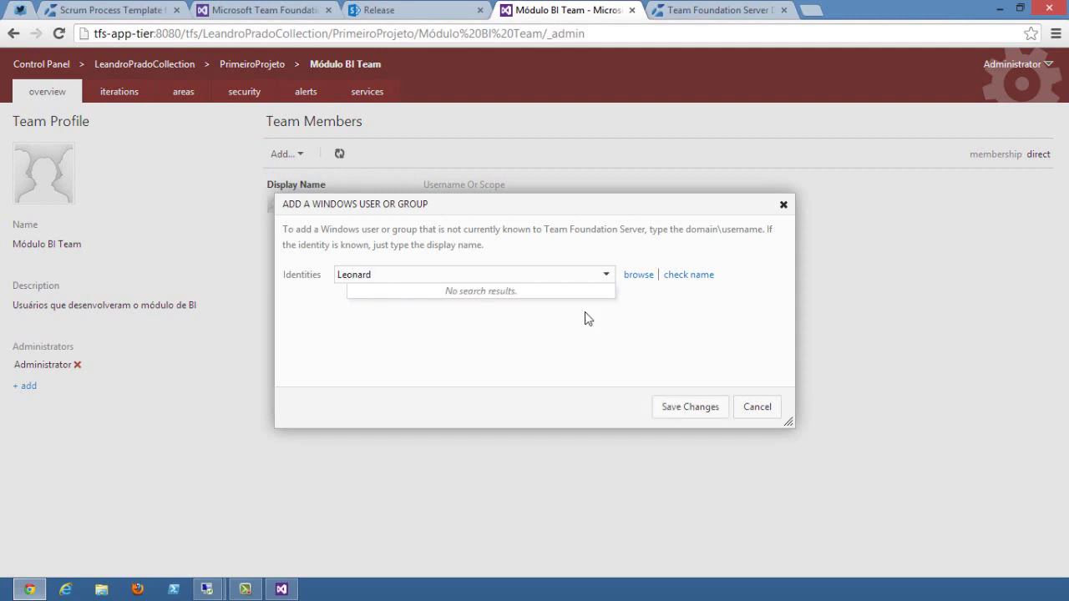
pyautogui.click(687, 276)
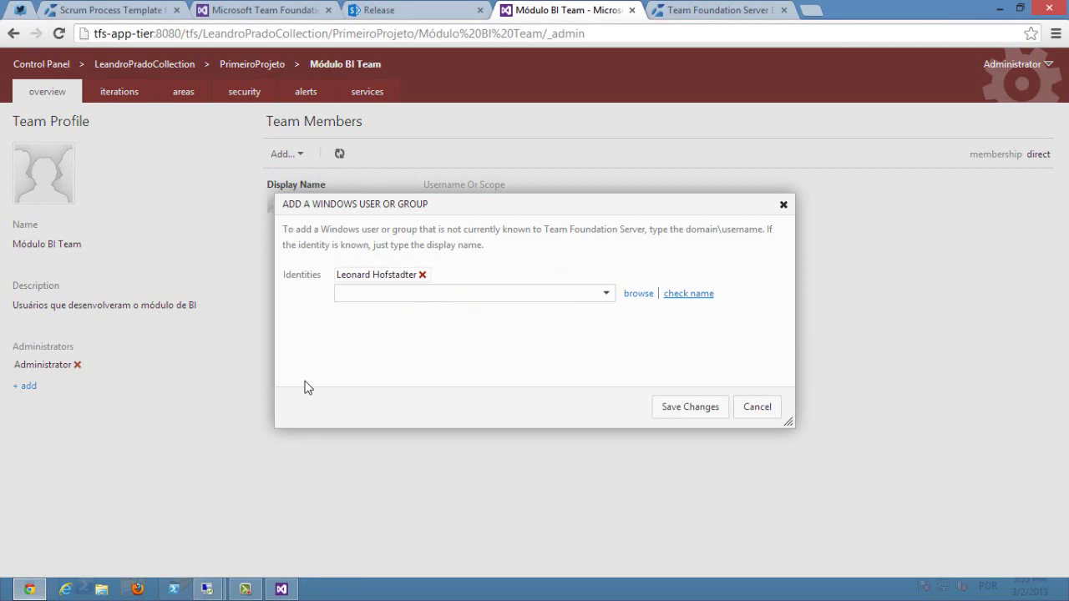
pyautogui.write('Howard')
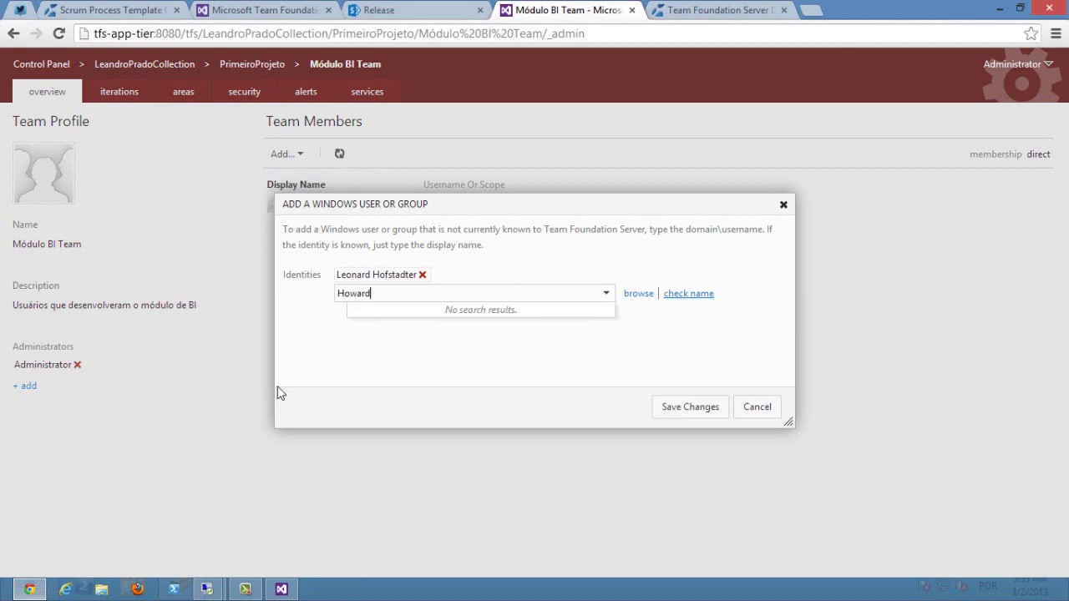
pyautogui.click(687, 294)
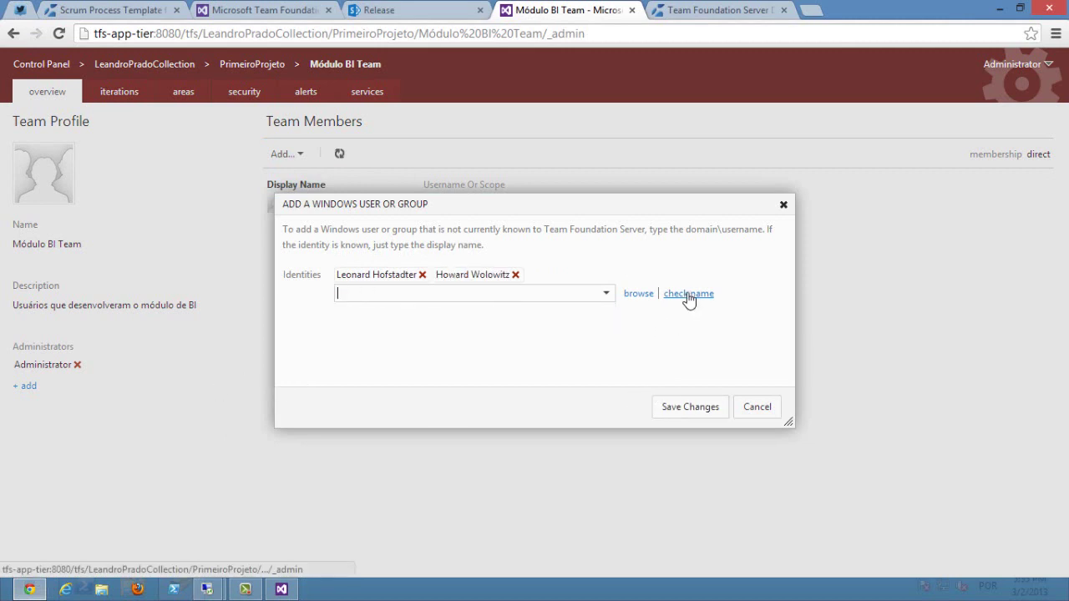
pyautogui.click(678, 408)
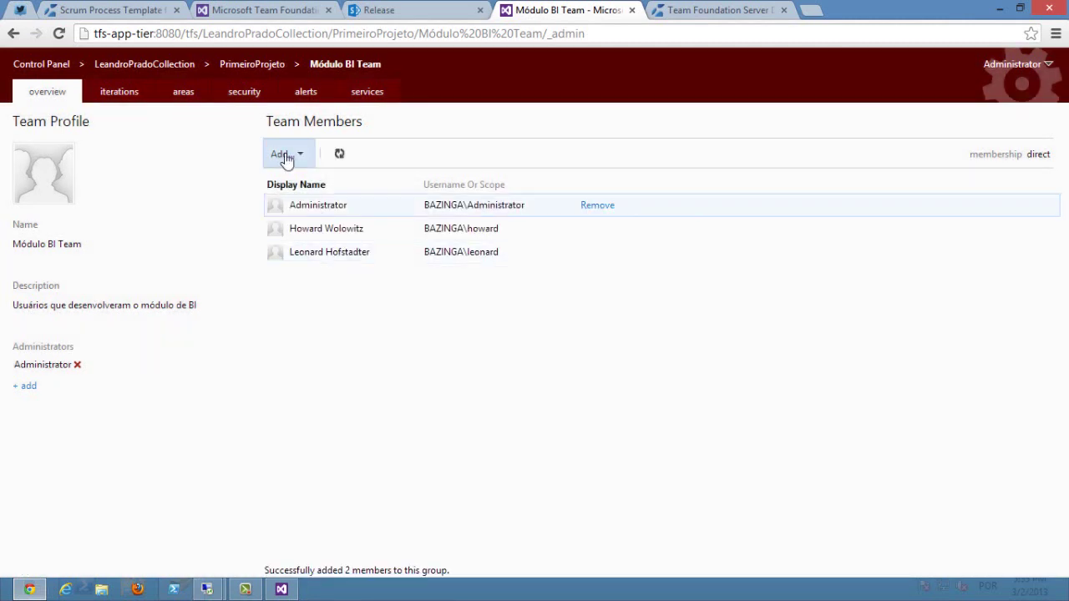
pyautogui.click(258, 67)
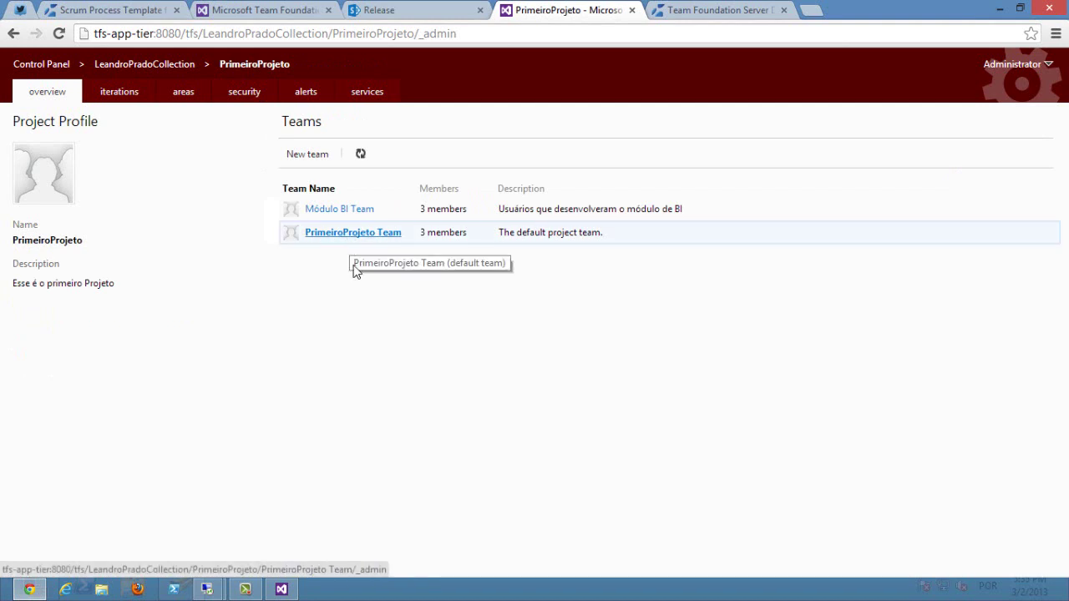
# Review the PrimeiroProjeto Team and Módulo BI Team member pages, then show the especificacoes.com logo slide
pyautogui.click(350, 241)
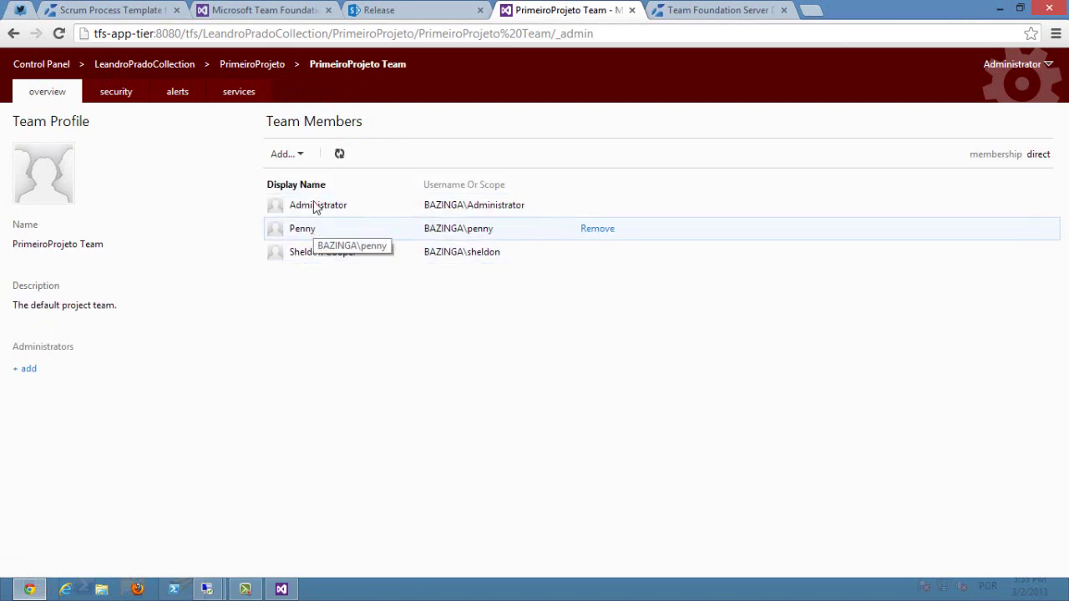
pyautogui.click(234, 66)
pyautogui.click(339, 210)
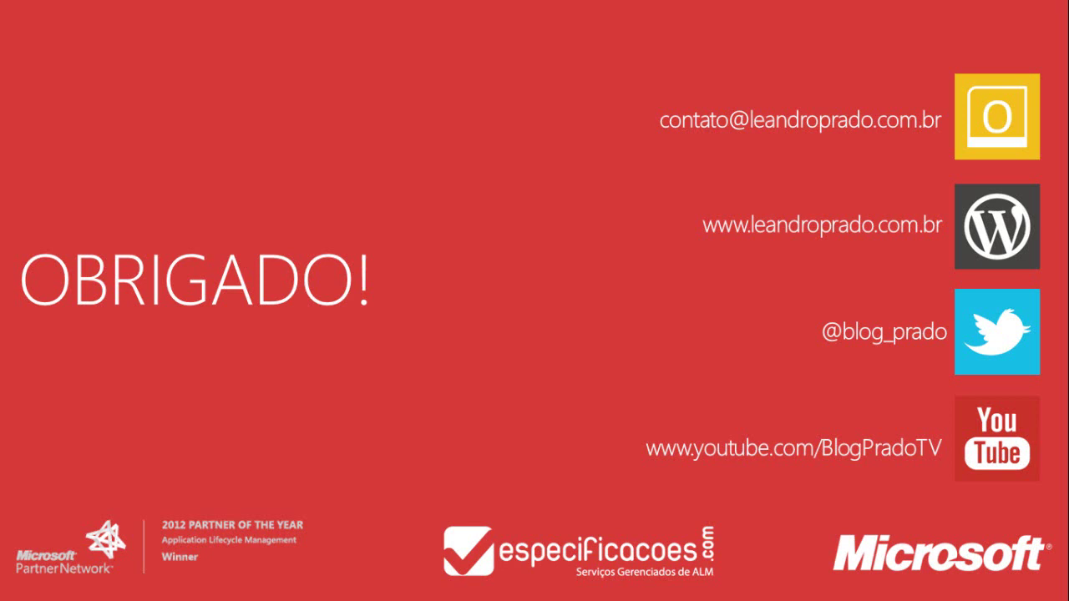
pyautogui.click(285, 214)
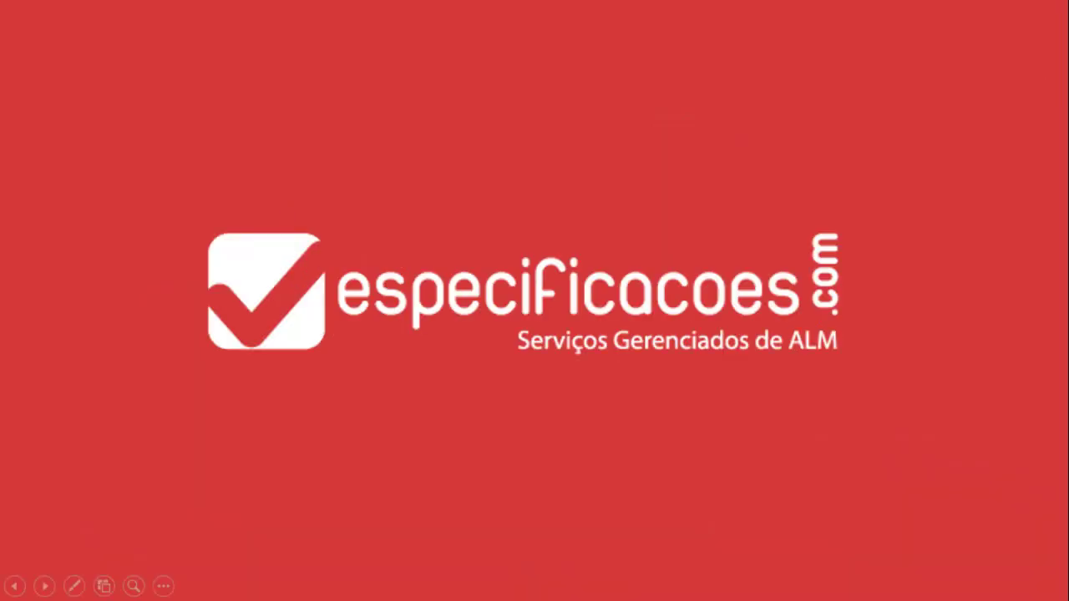